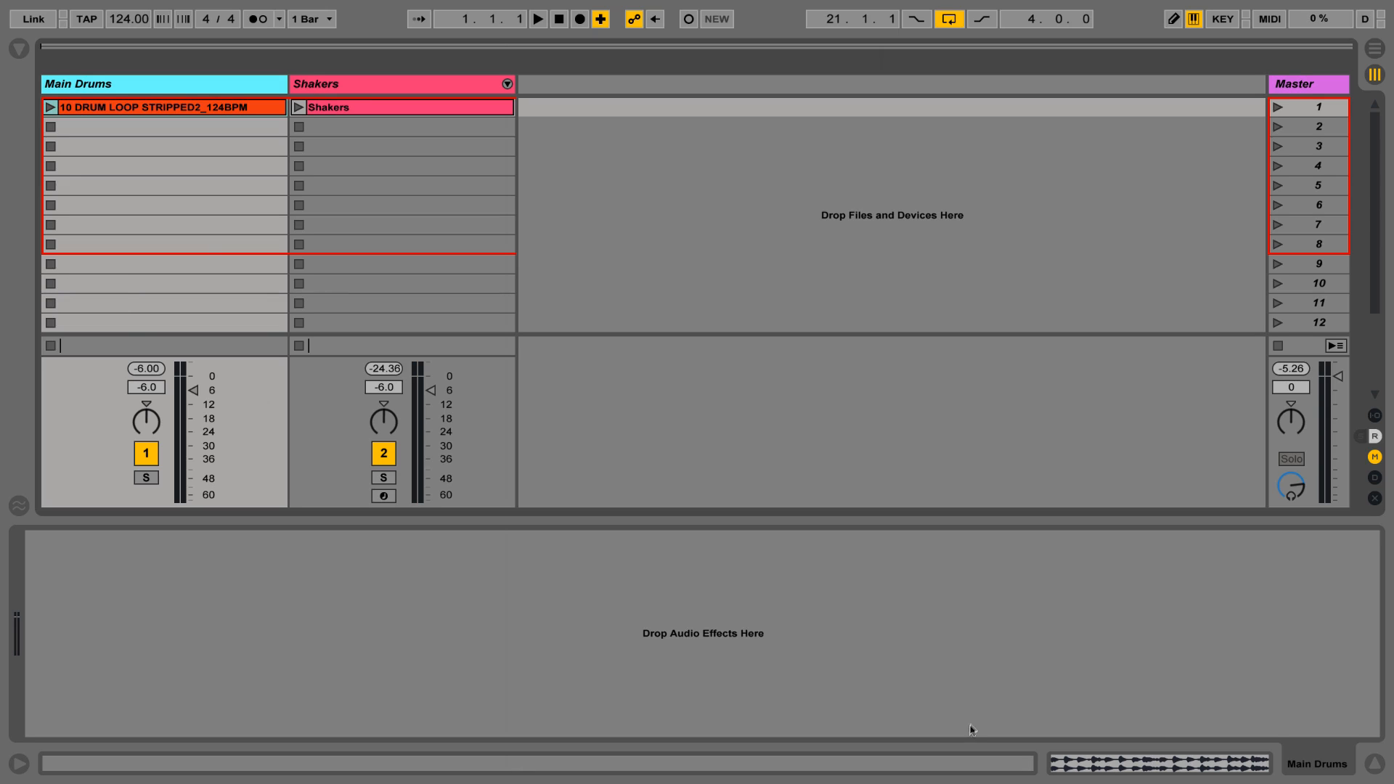
Look at the Max for Live Essentials pack page in Chrome and return to Ableton Live
{"action": "mouse_move", "coordinate": [878, 777]}
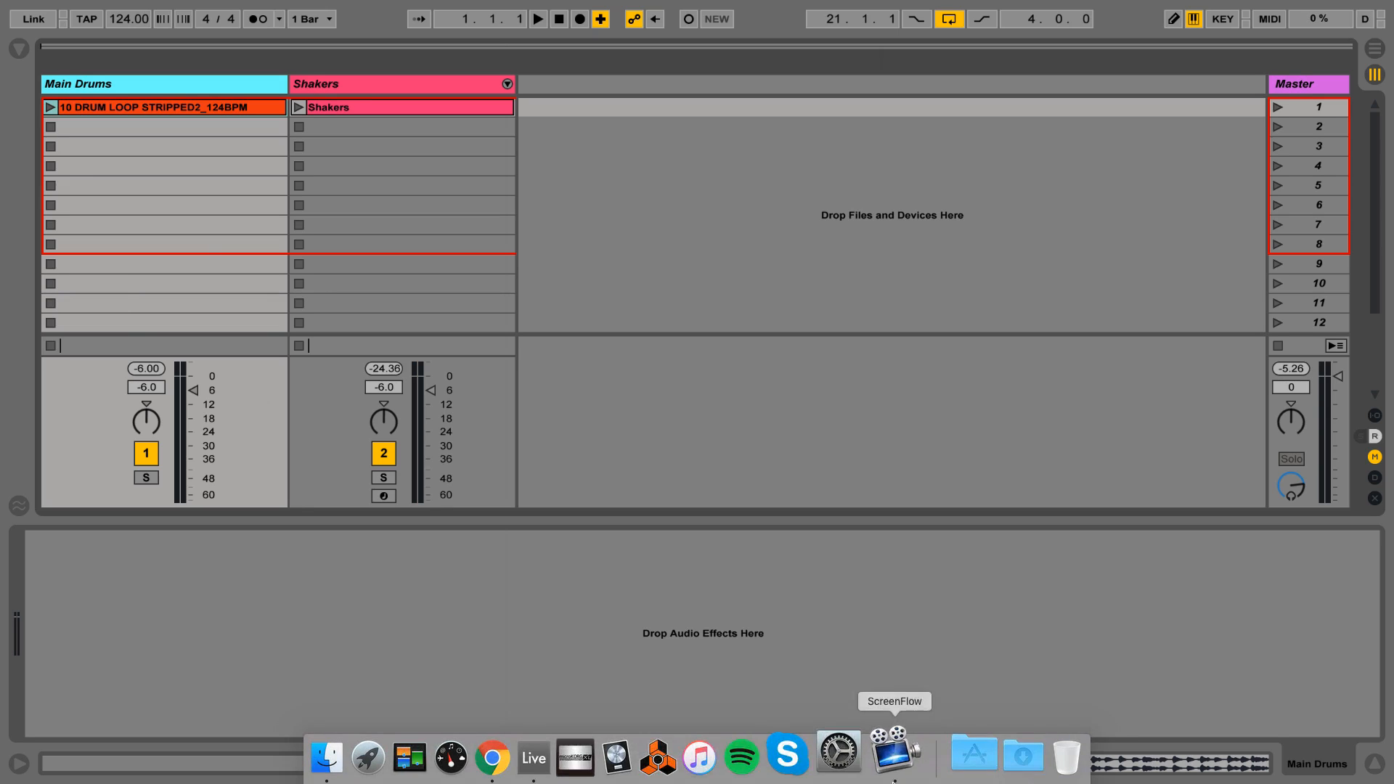
{"action": "left_click", "coordinate": [511, 755]}
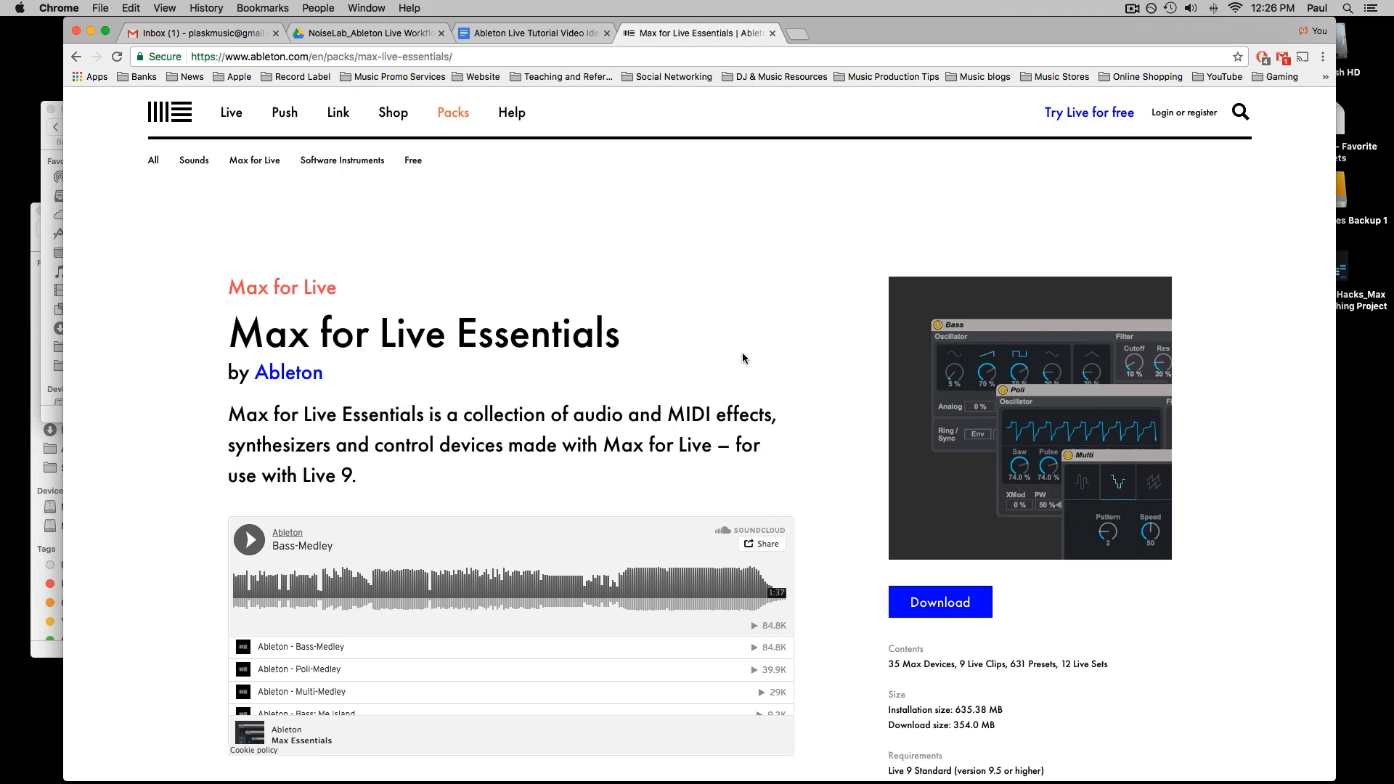
{"action": "key", "text": "ctrl+Right"}
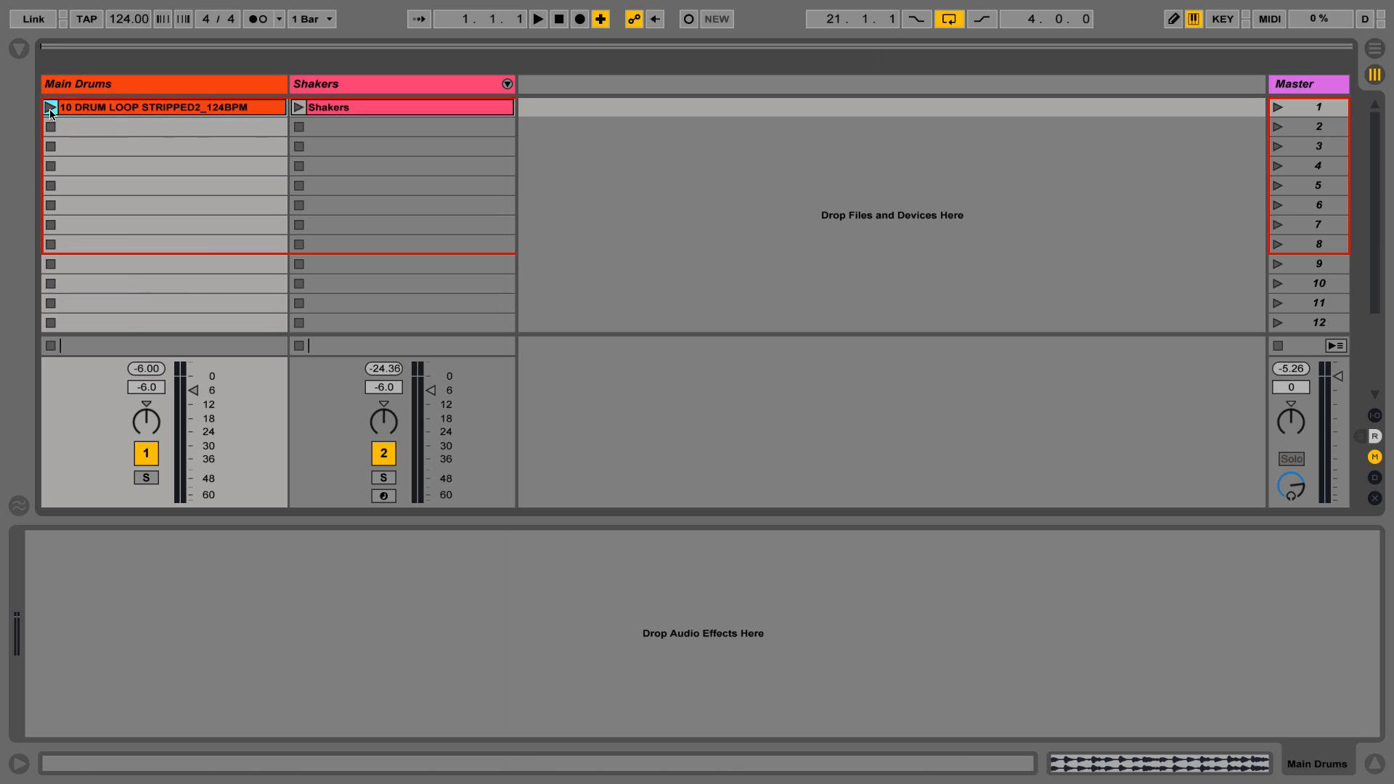
Audition the 10 DRUM LOOP STRIPPED2_124BPM clip on the Main Drums track with its sample displayed, and stop the clip
{"action": "left_click", "coordinate": [50, 107]}
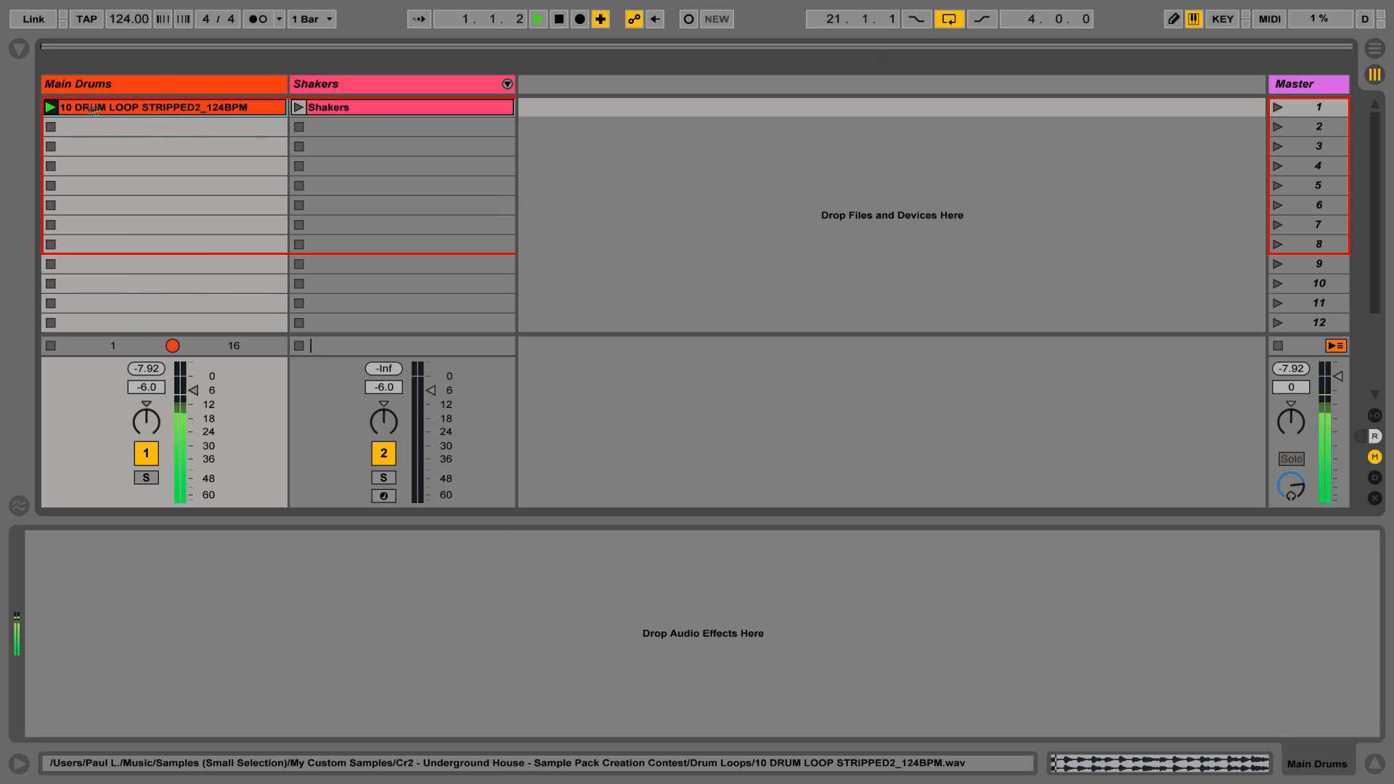
{"action": "left_click", "coordinate": [92, 108]}
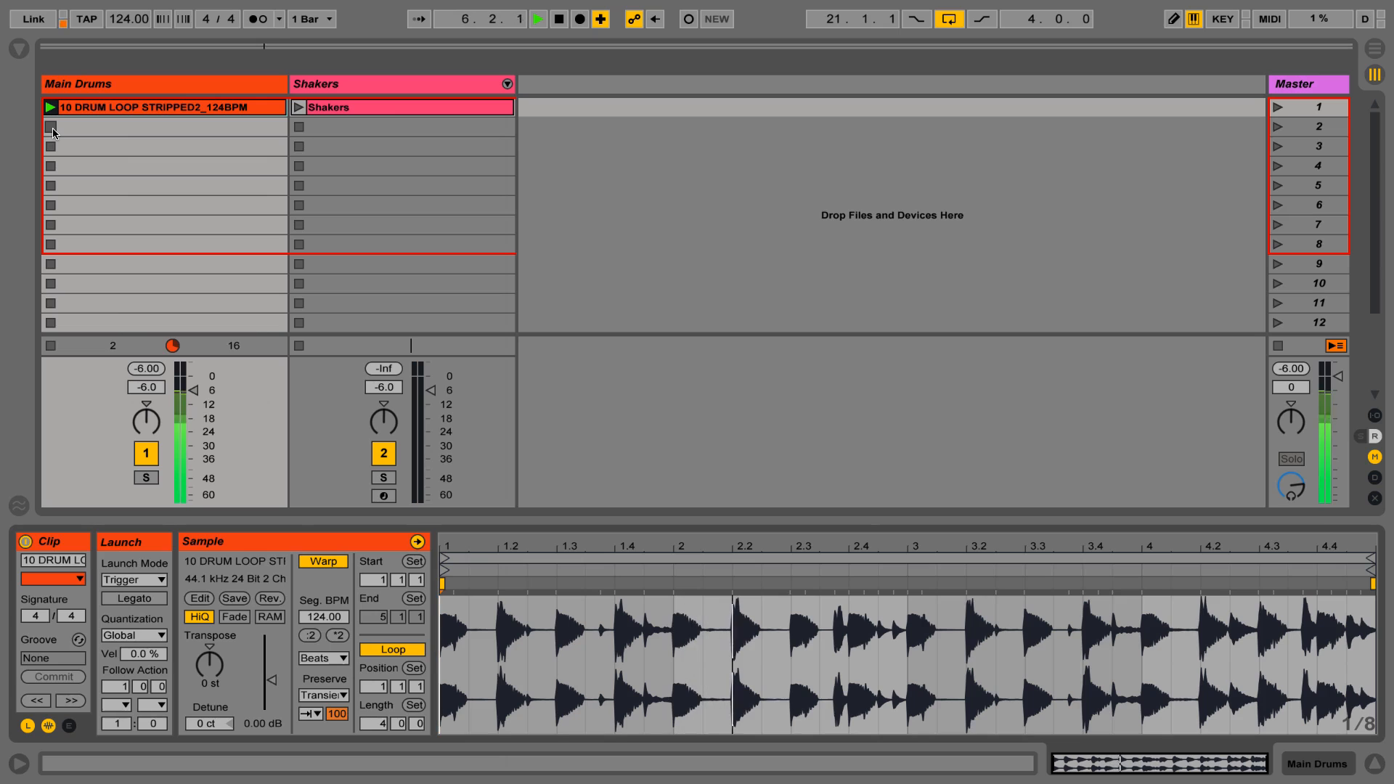
{"action": "left_click", "coordinate": [52, 128]}
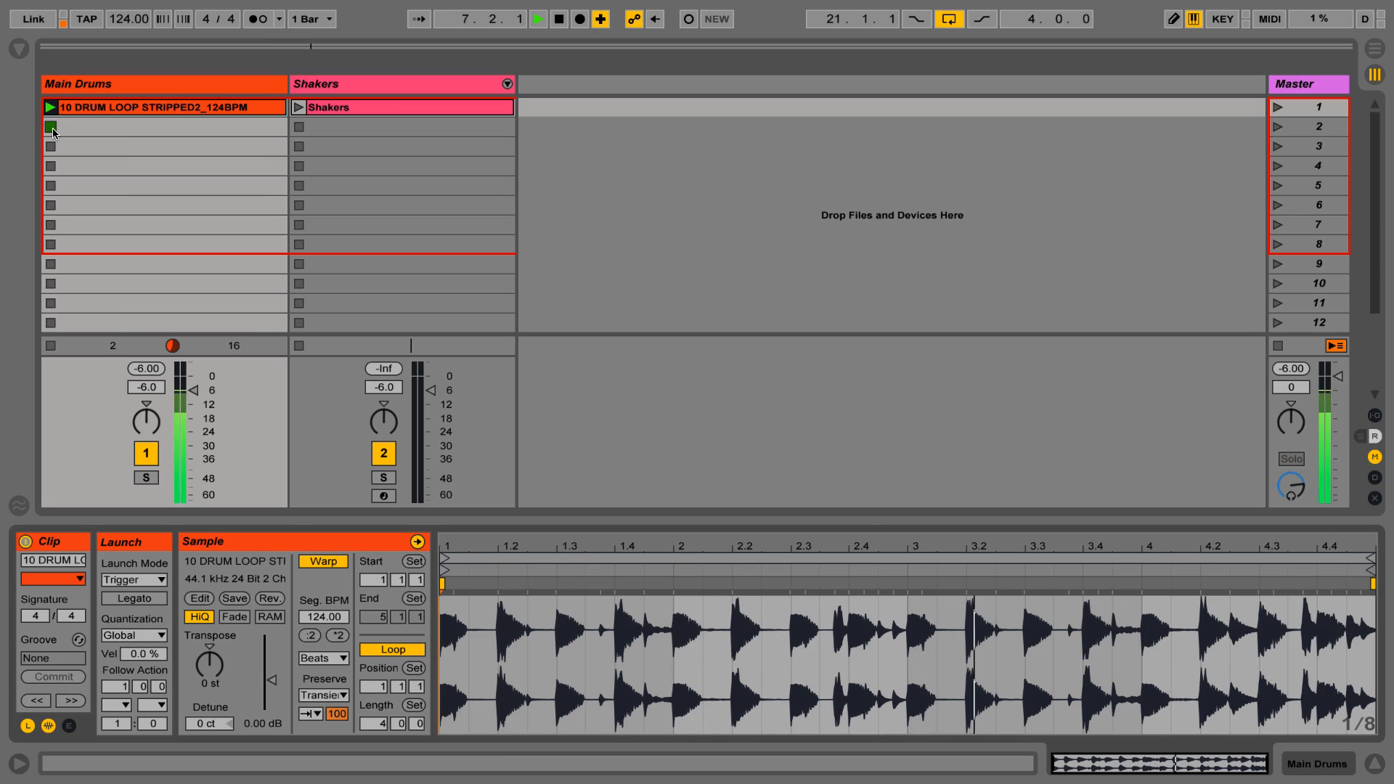
Audition the Shakers clip alone and together with the Main Drums loop, showing the Shaker Rack, and stop playback
{"action": "left_click", "coordinate": [358, 88]}
{"action": "key", "text": "shift+Tab"}
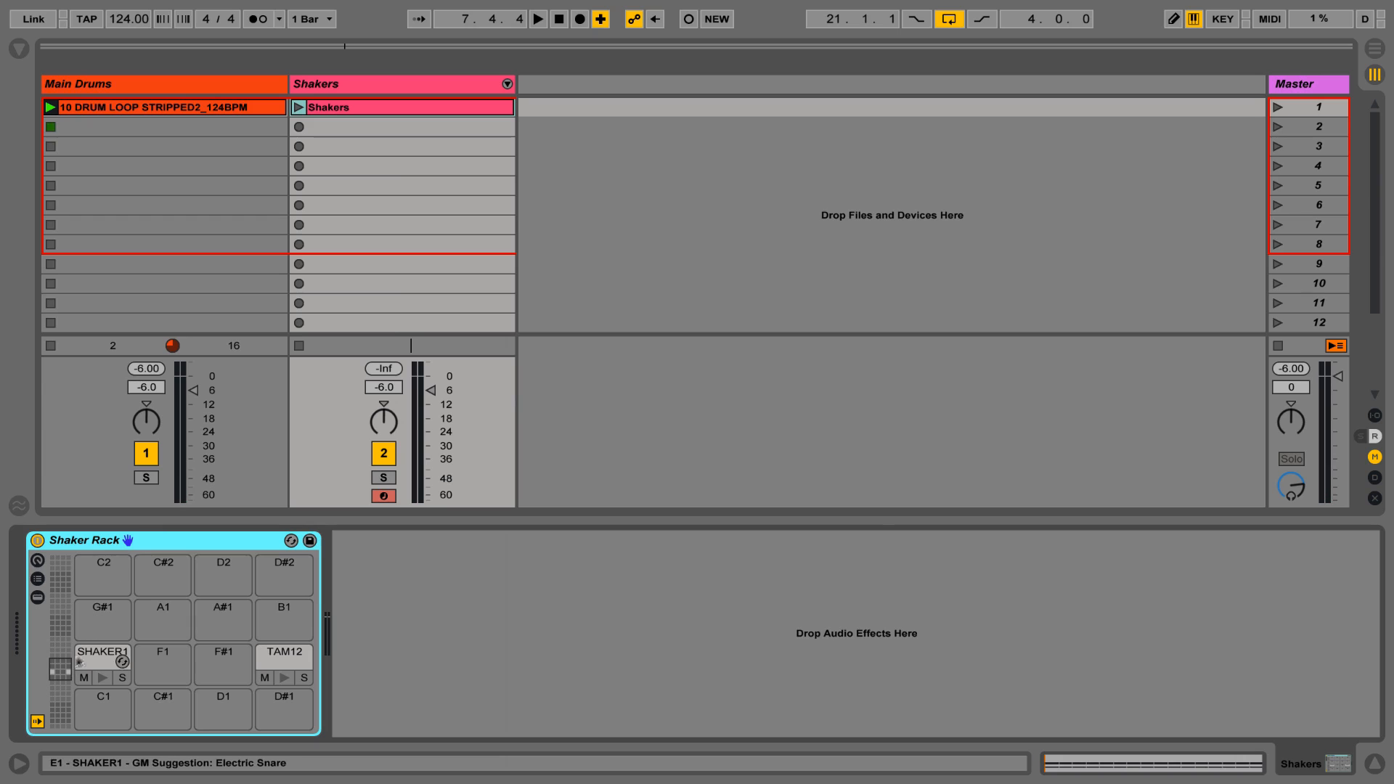
{"action": "left_click", "coordinate": [297, 108]}
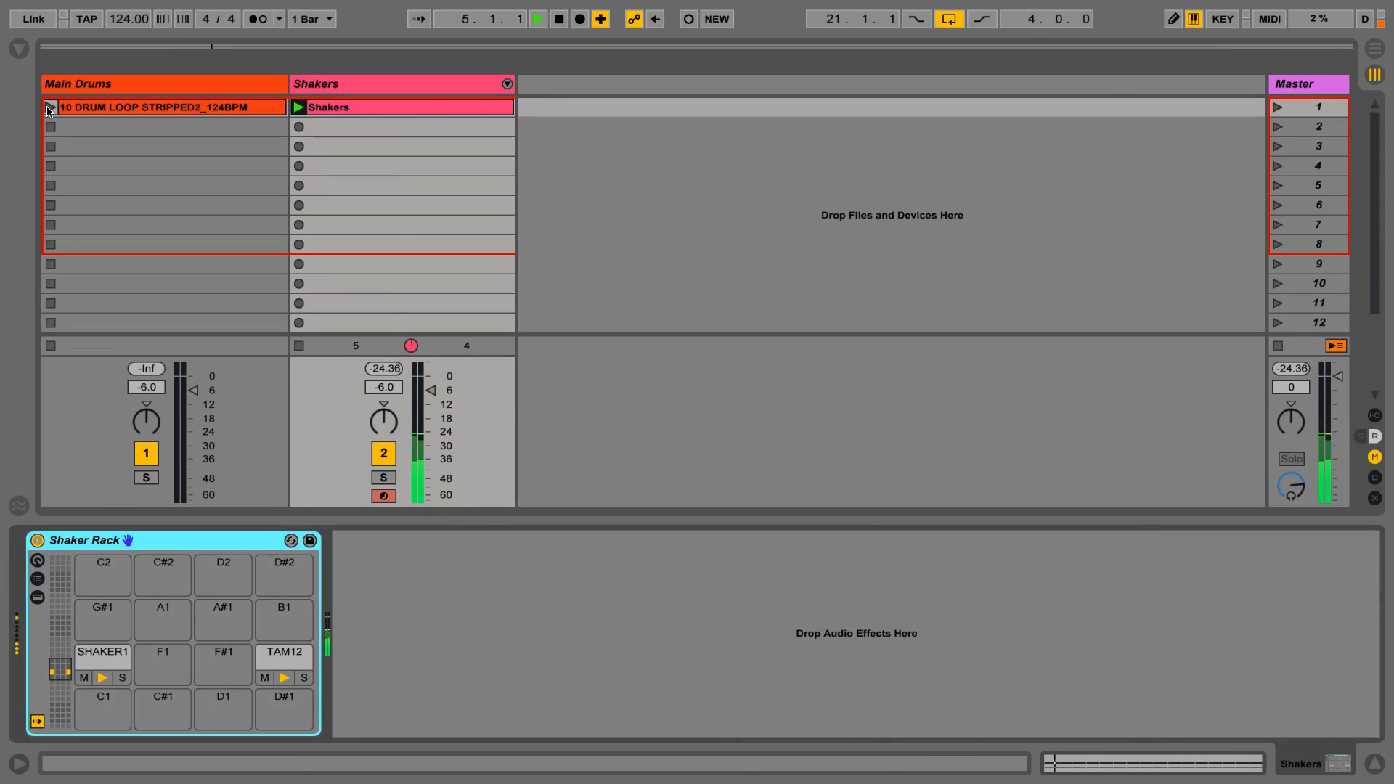
{"action": "left_click", "coordinate": [50, 109]}
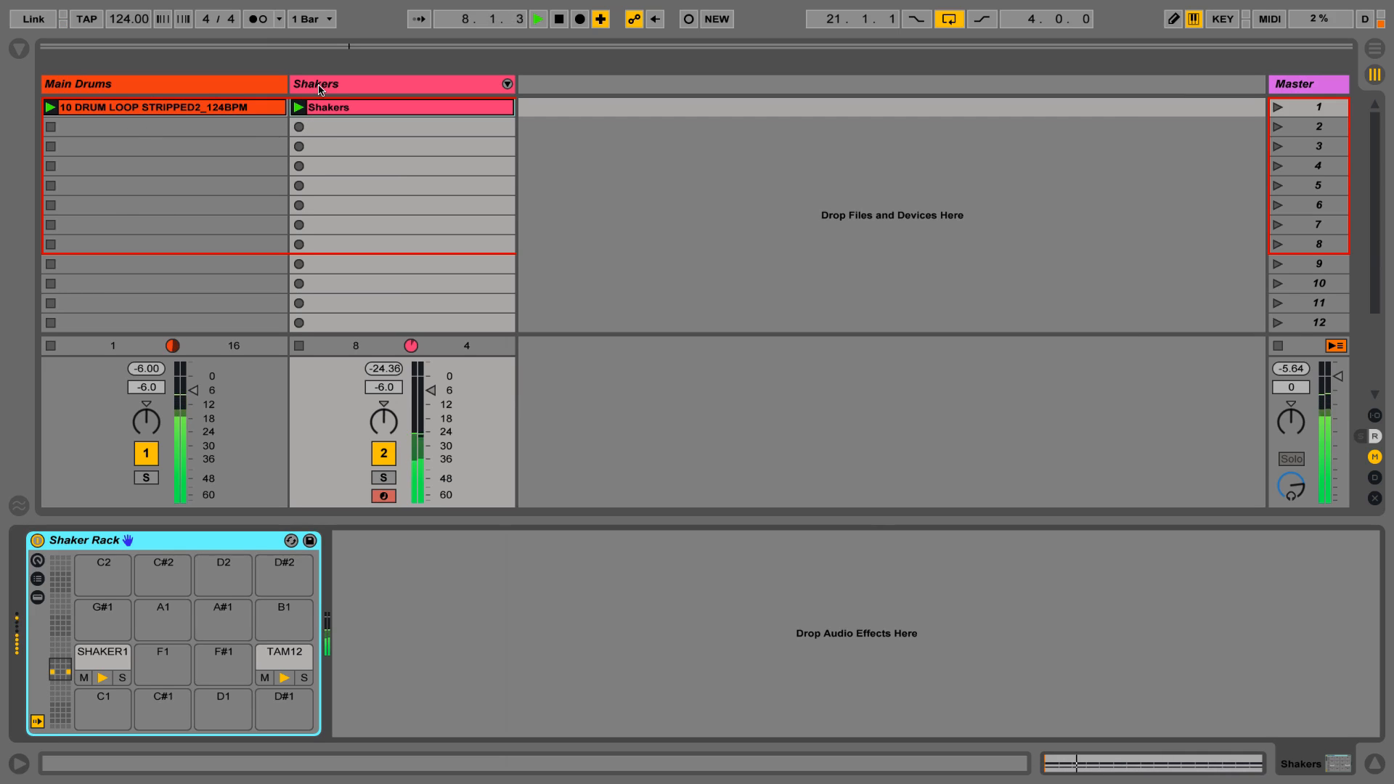
{"action": "key", "text": "space"}
{"action": "left_click", "coordinate": [325, 112]}
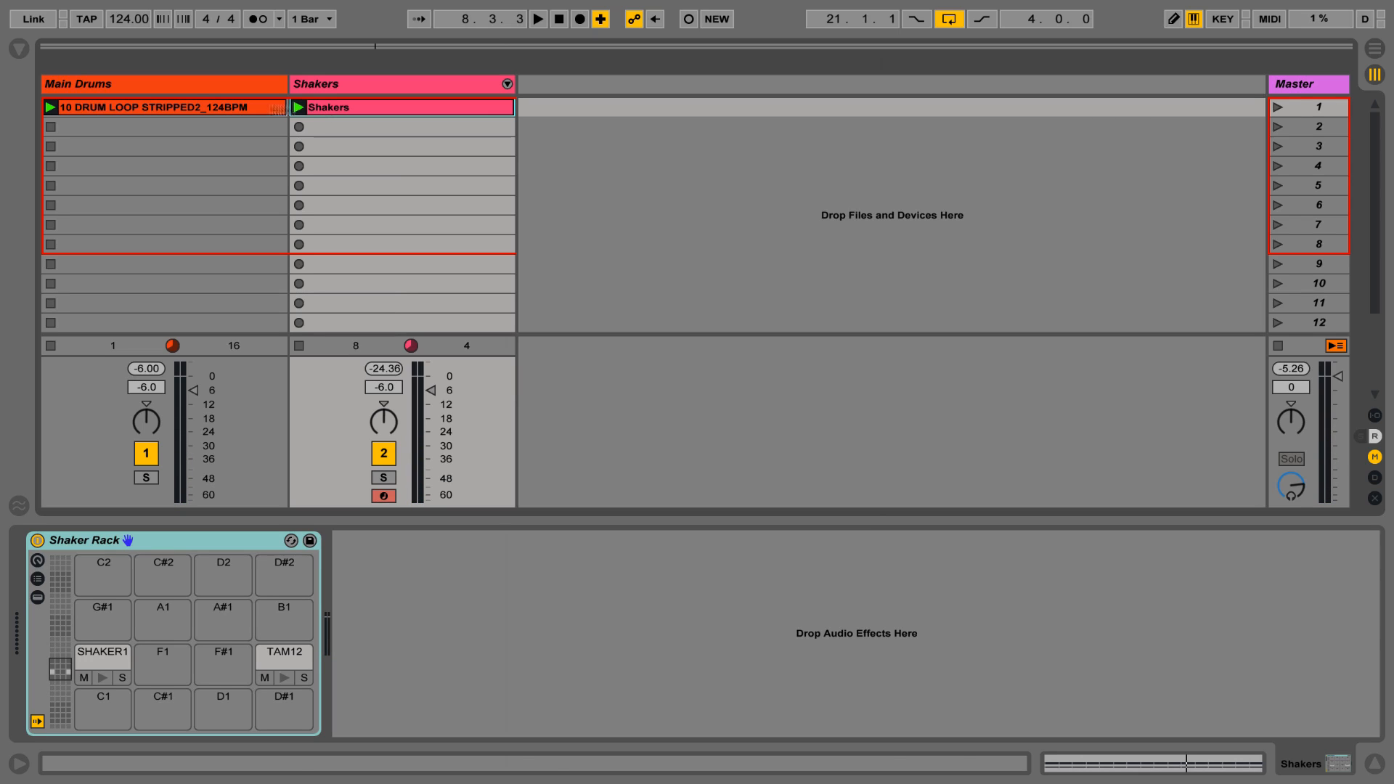
Show the browser and locate LFO.amxd among the Max for Live audio effects
{"action": "left_click", "coordinate": [24, 53]}
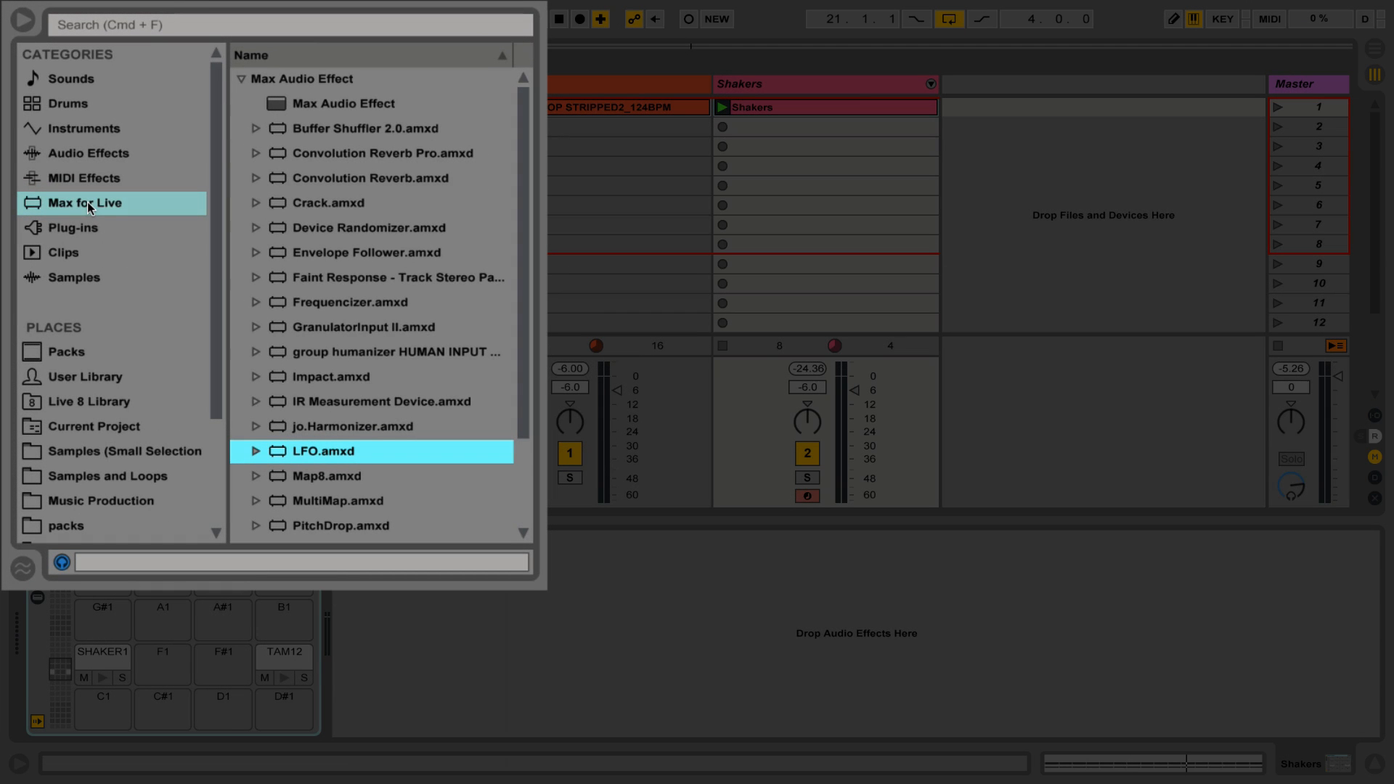
{"action": "left_click", "coordinate": [72, 209]}
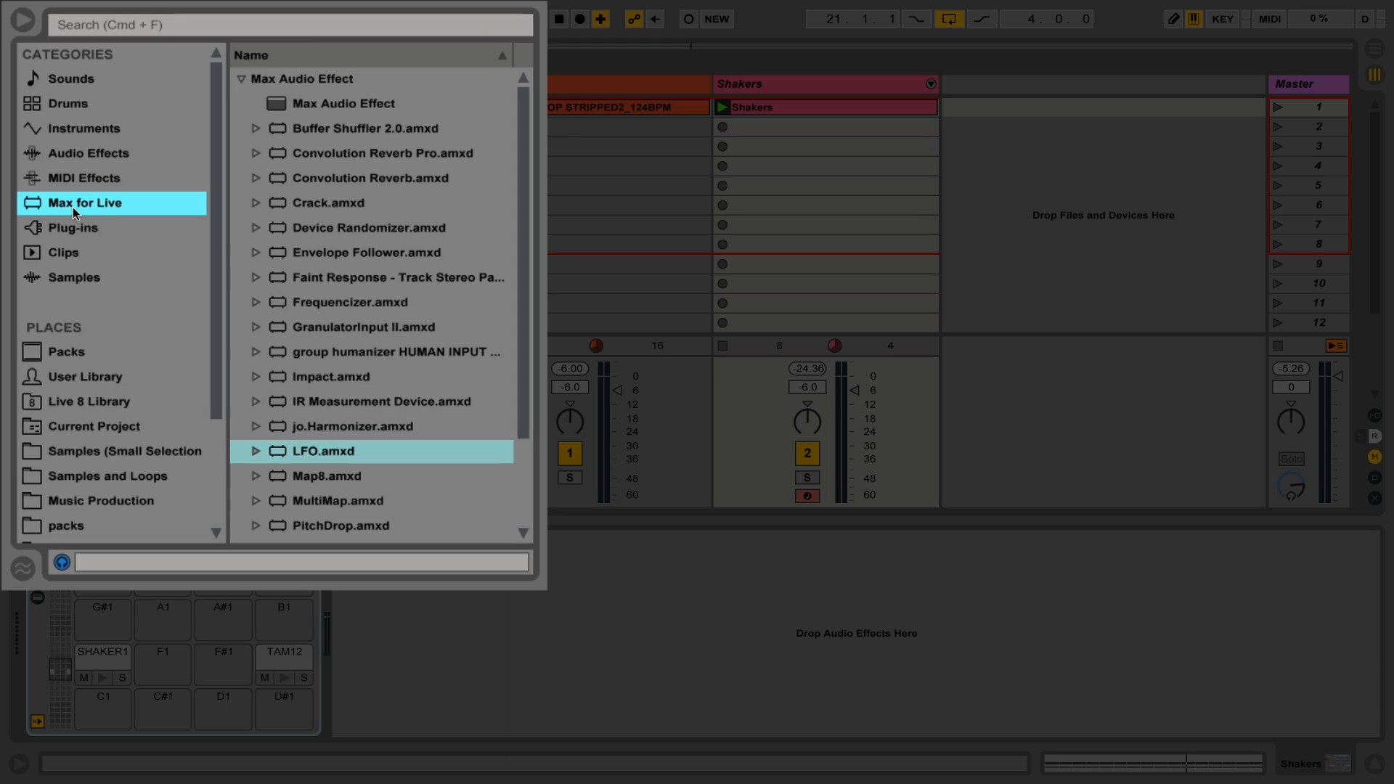
{"action": "left_click", "coordinate": [279, 79]}
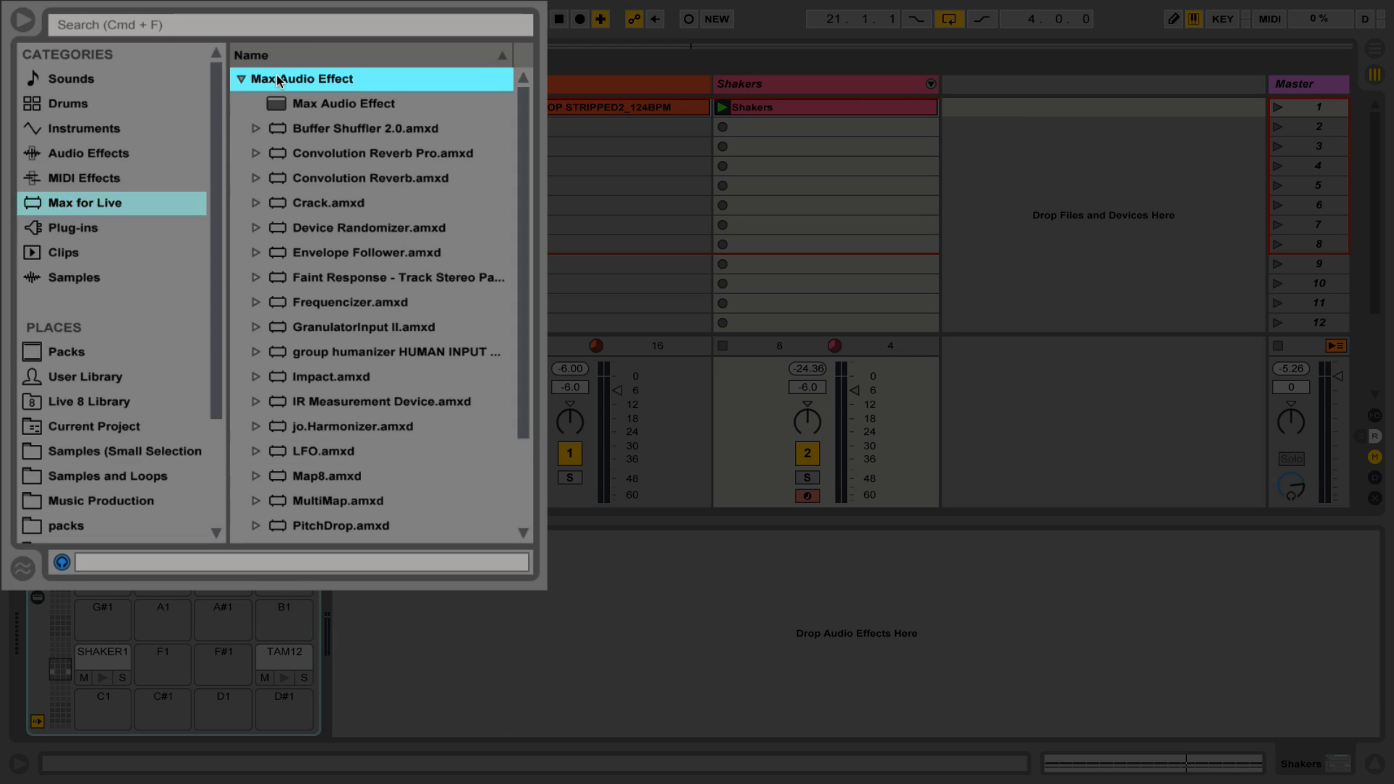
{"action": "left_click", "coordinate": [297, 454]}
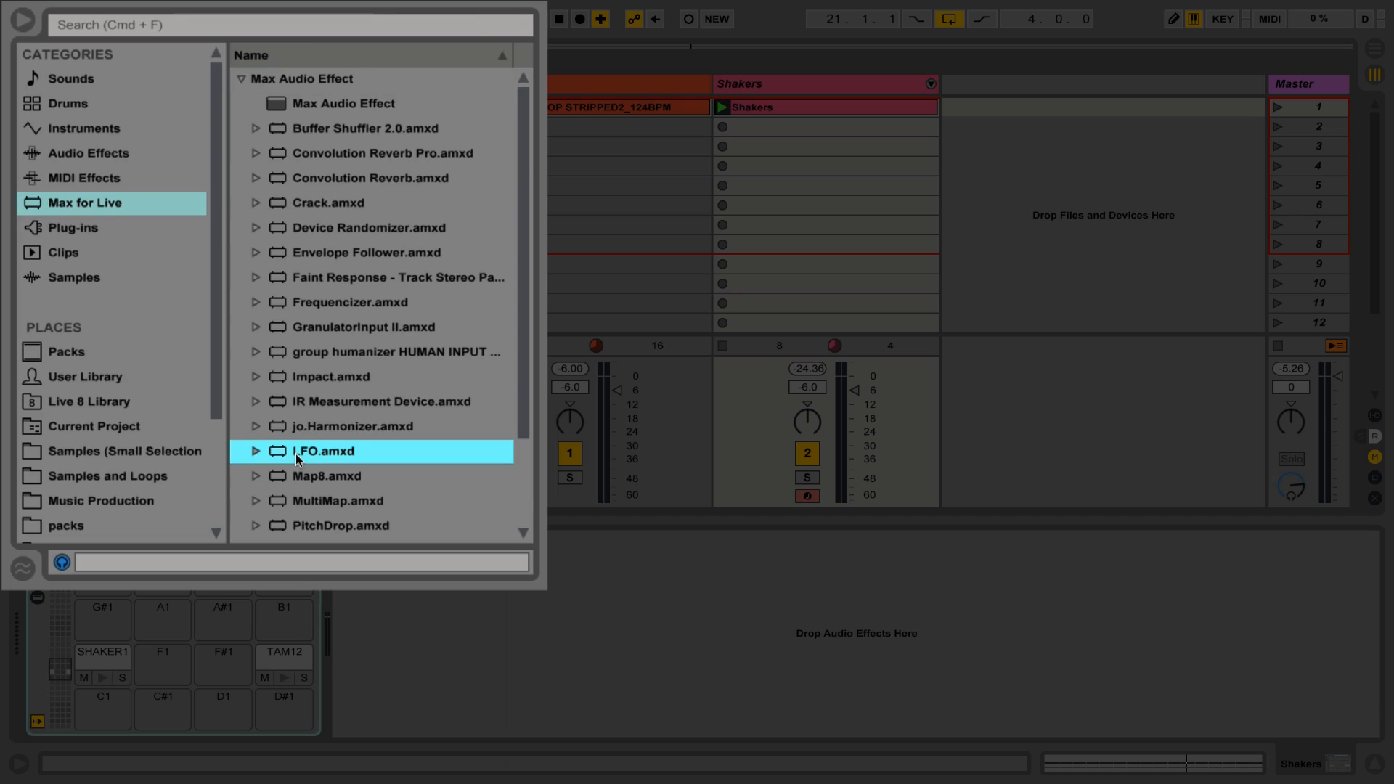
Locate LFO MIDI.amxd among the Max MIDI Effects for comparison with the audio effect version
{"action": "left_click", "coordinate": [246, 81]}
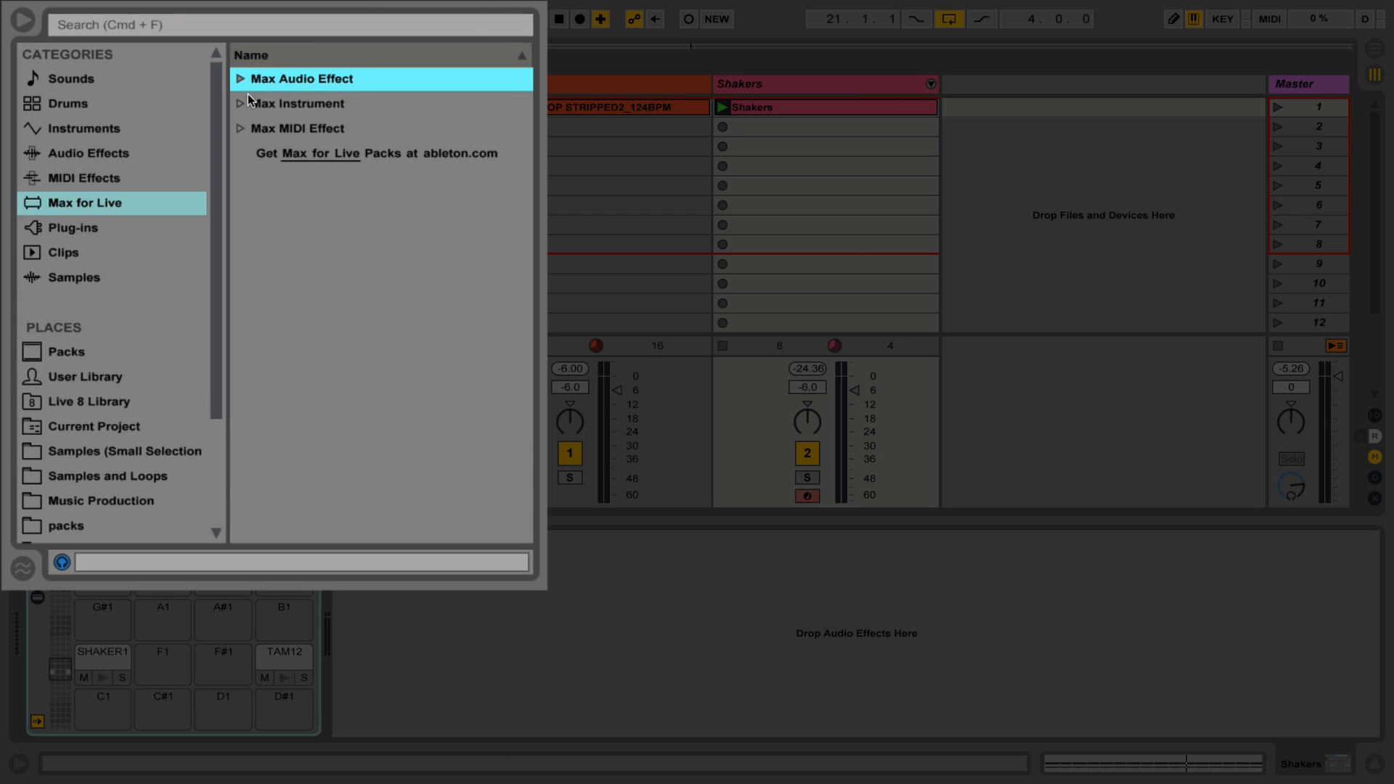
{"action": "left_click", "coordinate": [255, 130]}
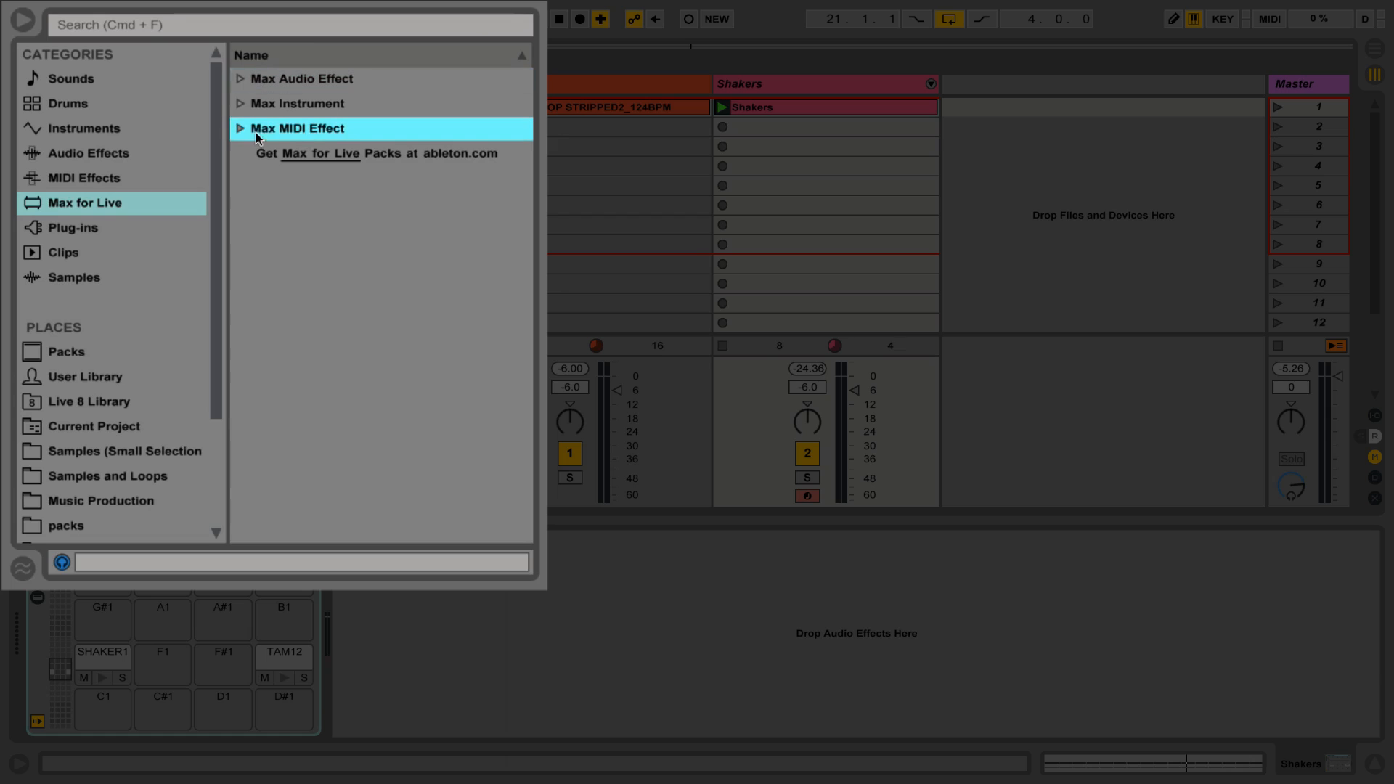
{"action": "left_click", "coordinate": [240, 131]}
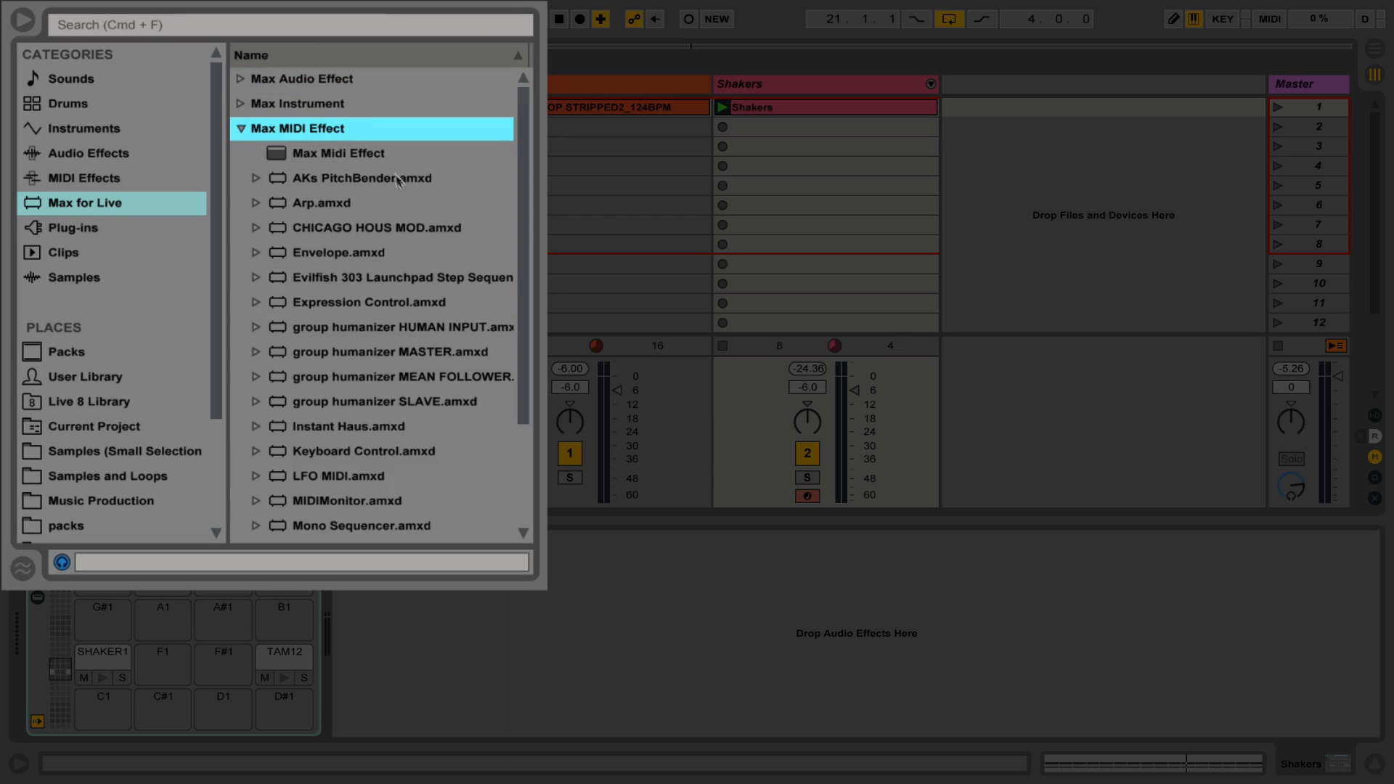
{"action": "scroll", "coordinate": [304, 438], "scroll_direction": "down", "scroll_amount": 2}
{"action": "left_click", "coordinate": [304, 429]}
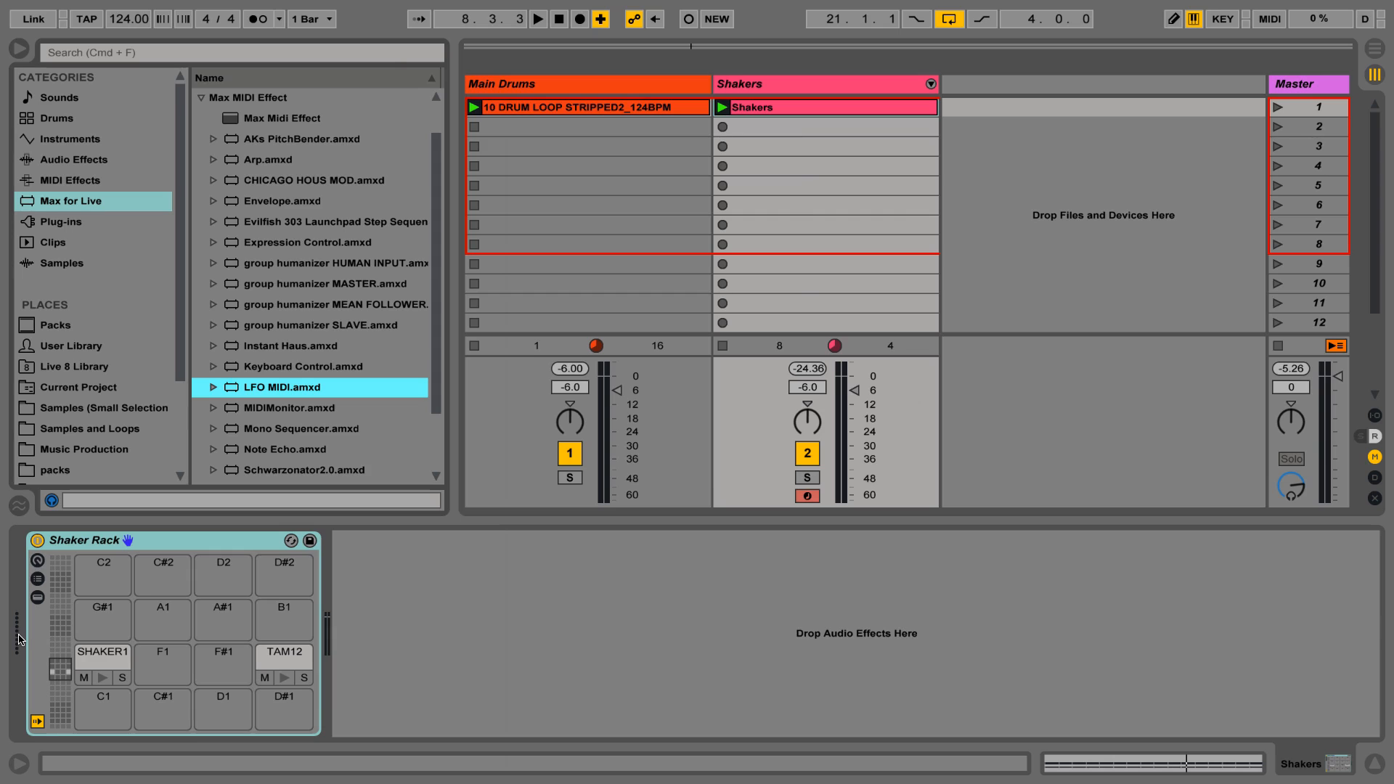
{"action": "scroll", "coordinate": [251, 350], "scroll_direction": "up", "scroll_amount": 2}
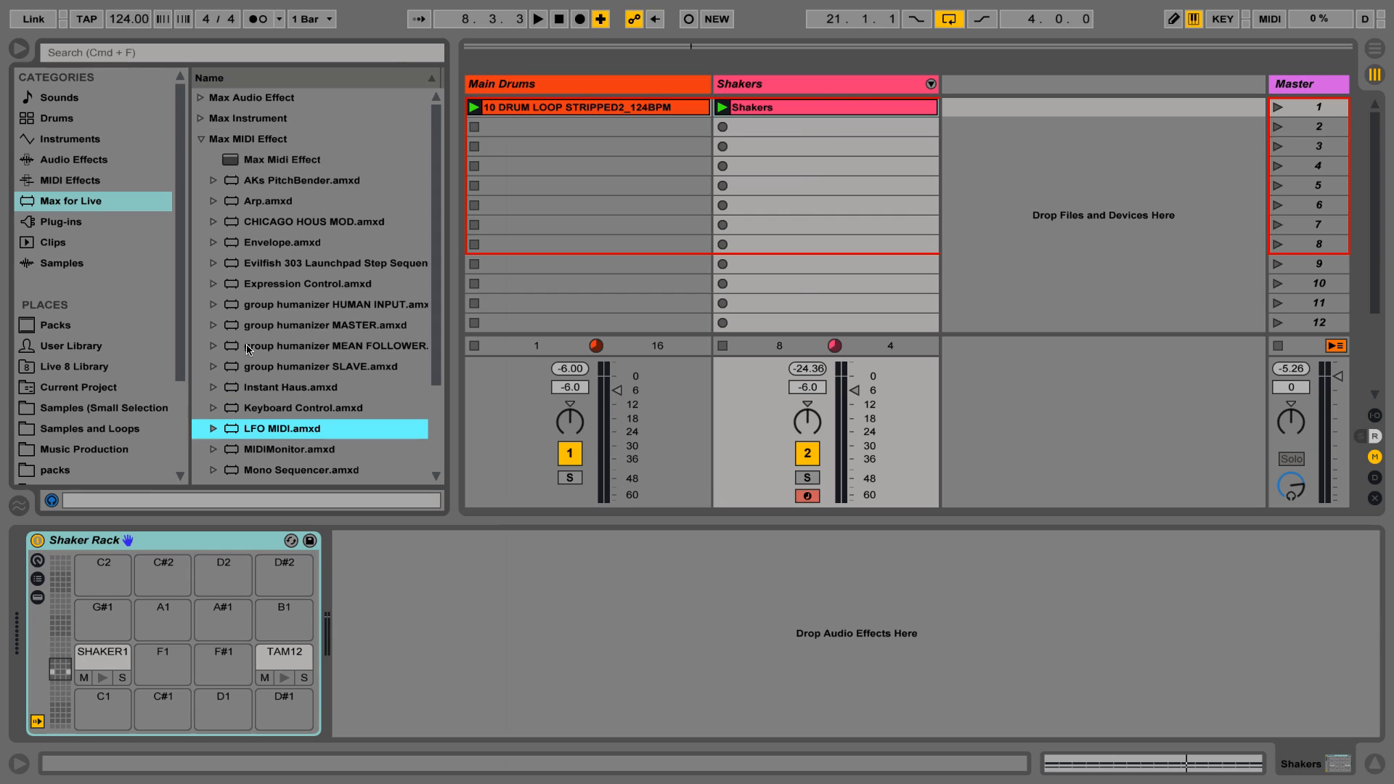
Add LFO.amxd from the Max Audio Effects after the Shaker Rack and set its rate to about 3.61 Hz
{"action": "left_click", "coordinate": [201, 138]}
{"action": "left_click", "coordinate": [200, 97]}
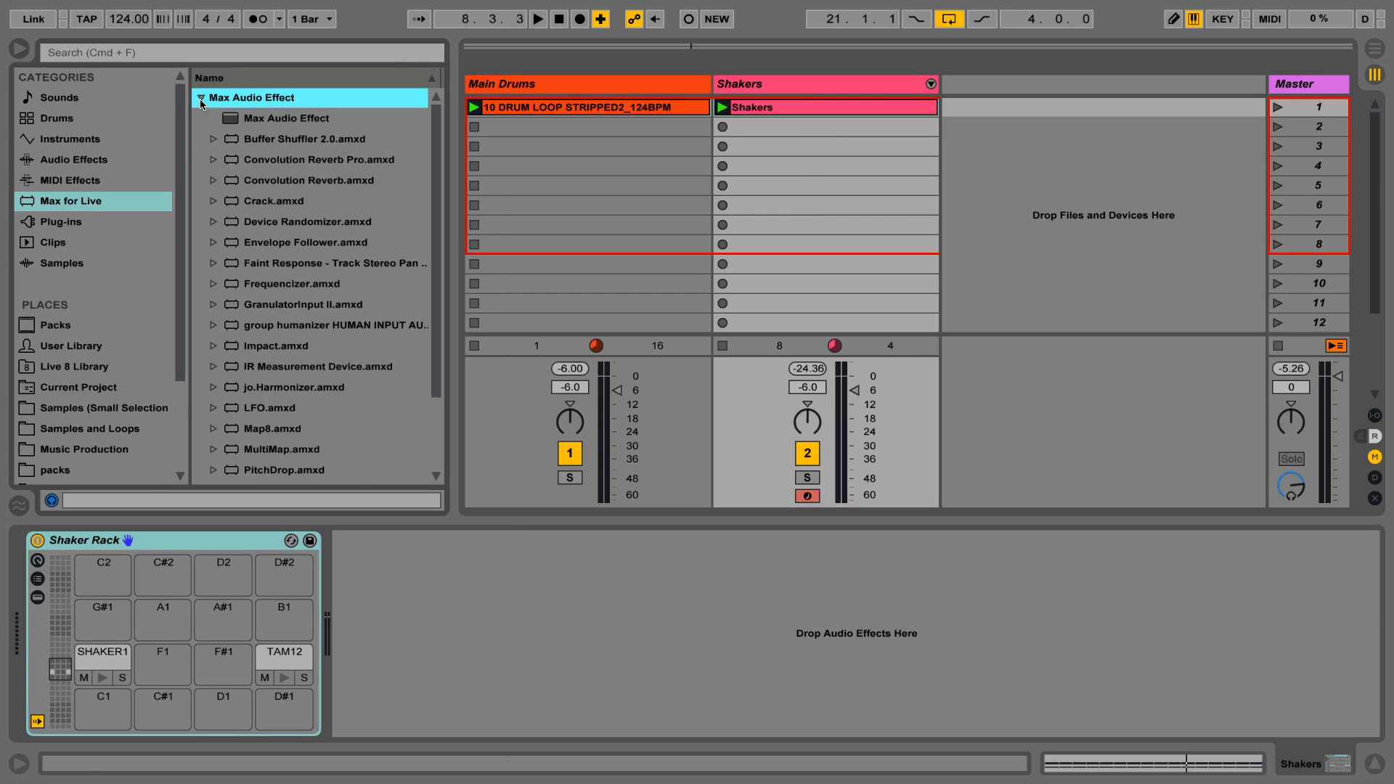
{"action": "left_click_drag", "start_coordinate": [268, 408], "coordinate": [392, 623]}
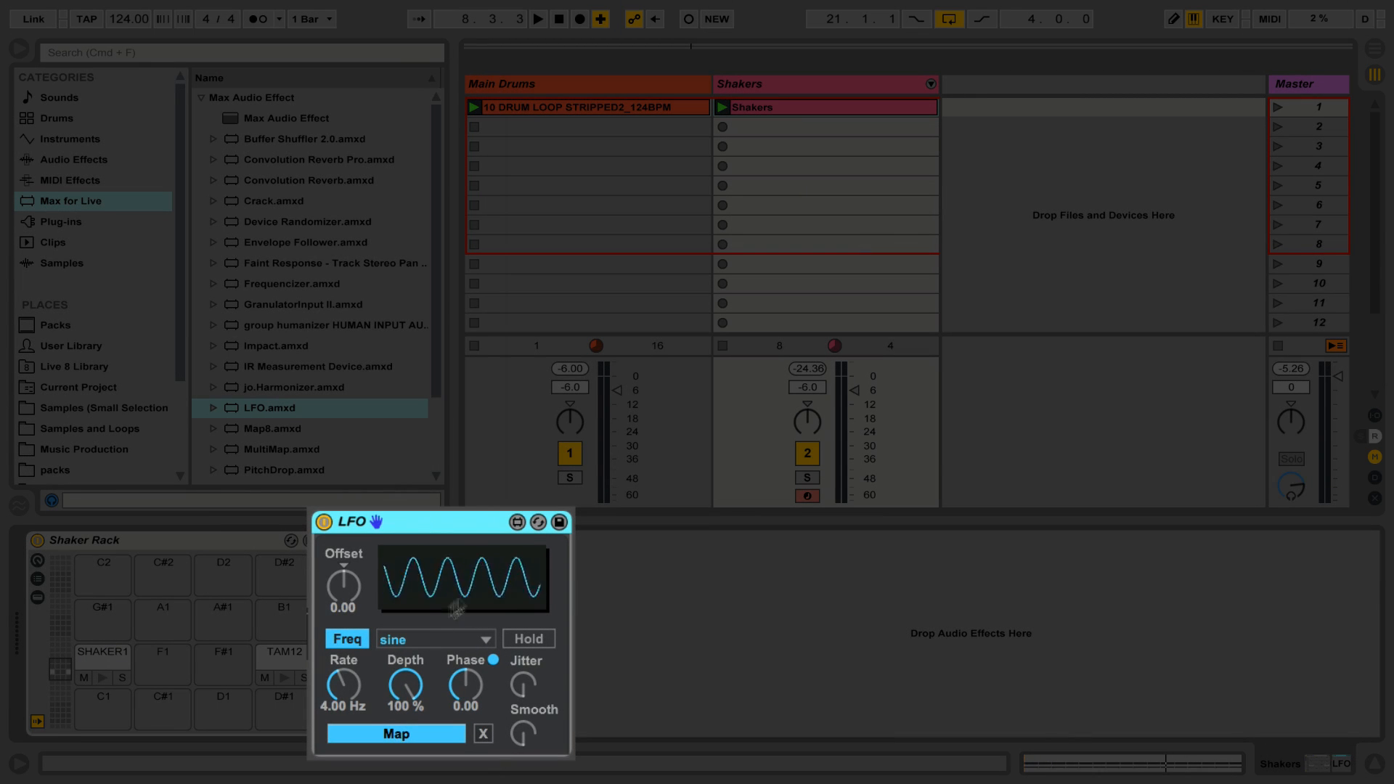
{"action": "mouse_move", "coordinate": [343, 685]}
{"action": "left_mouse_down"}
{"action": "mouse_move", "coordinate": [343, 657]}
{"action": "mouse_move", "coordinate": [344, 708]}
{"action": "mouse_move", "coordinate": [343, 692]}
{"action": "left_mouse_up"}
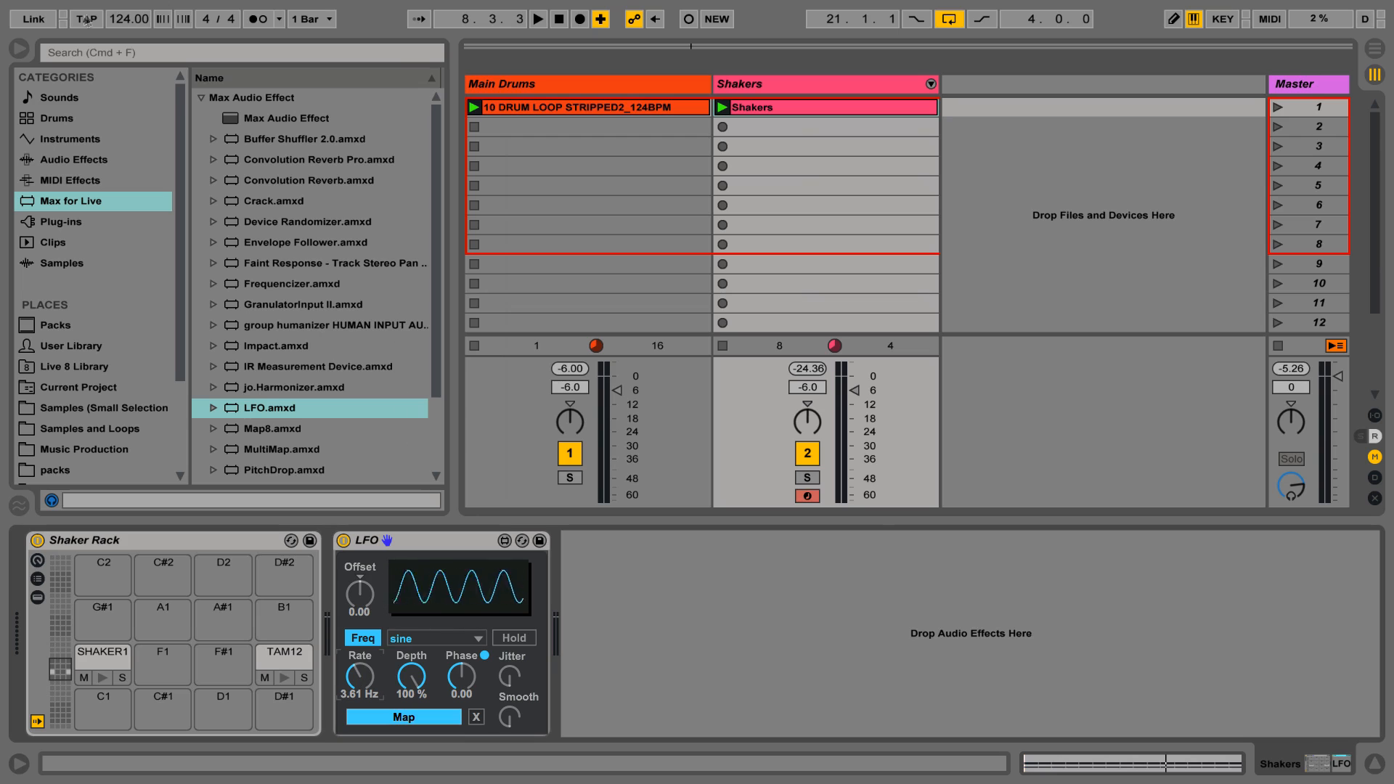
Add the Grain Delay audio effect after the LFO on the Shakers track
{"action": "left_click", "coordinate": [19, 50]}
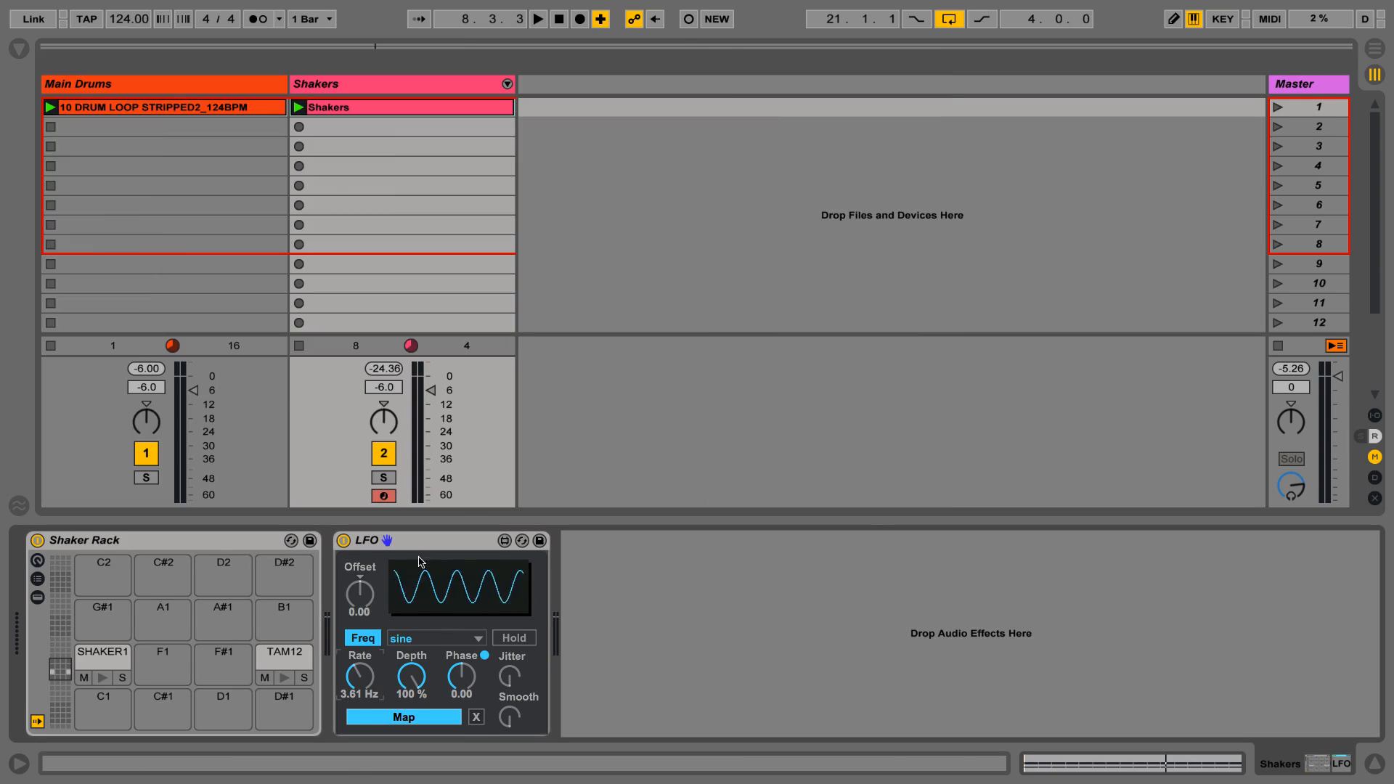
{"action": "left_click", "coordinate": [20, 49]}
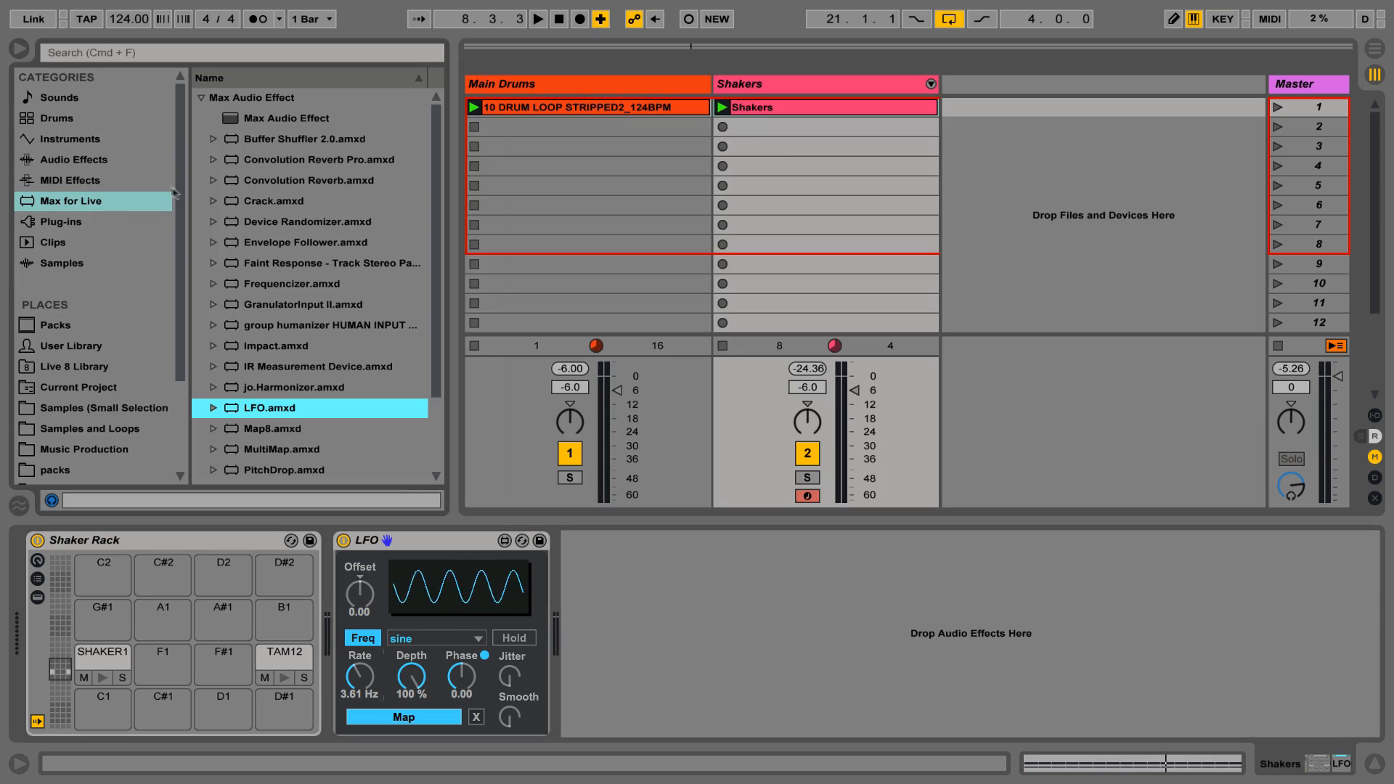
{"action": "left_click", "coordinate": [45, 159]}
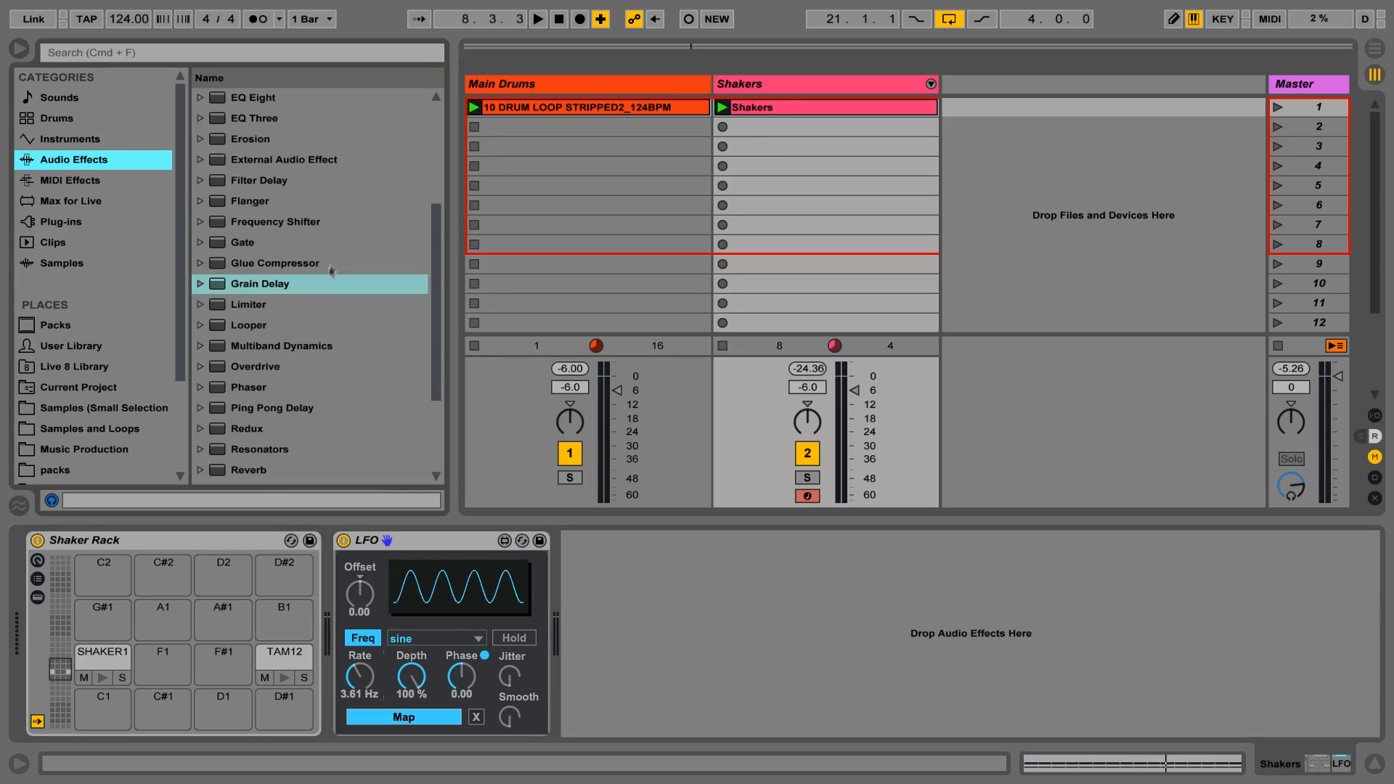
{"action": "left_click_drag", "start_coordinate": [225, 285], "coordinate": [621, 590]}
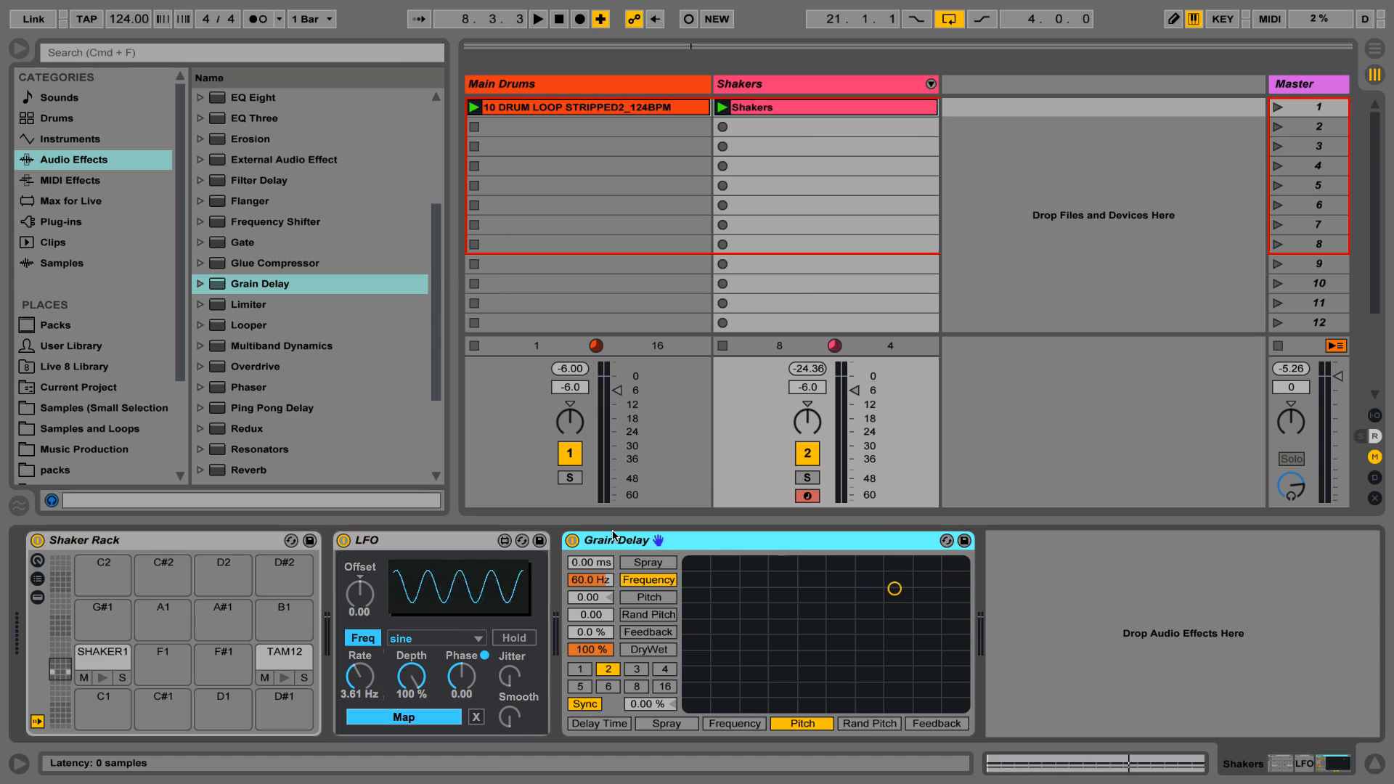
Play the shakers without the Main Drums loop and try out the Grain Delay's Pitch, hiding the browser and returning Pitch to 0.00
{"action": "key", "text": "space"}
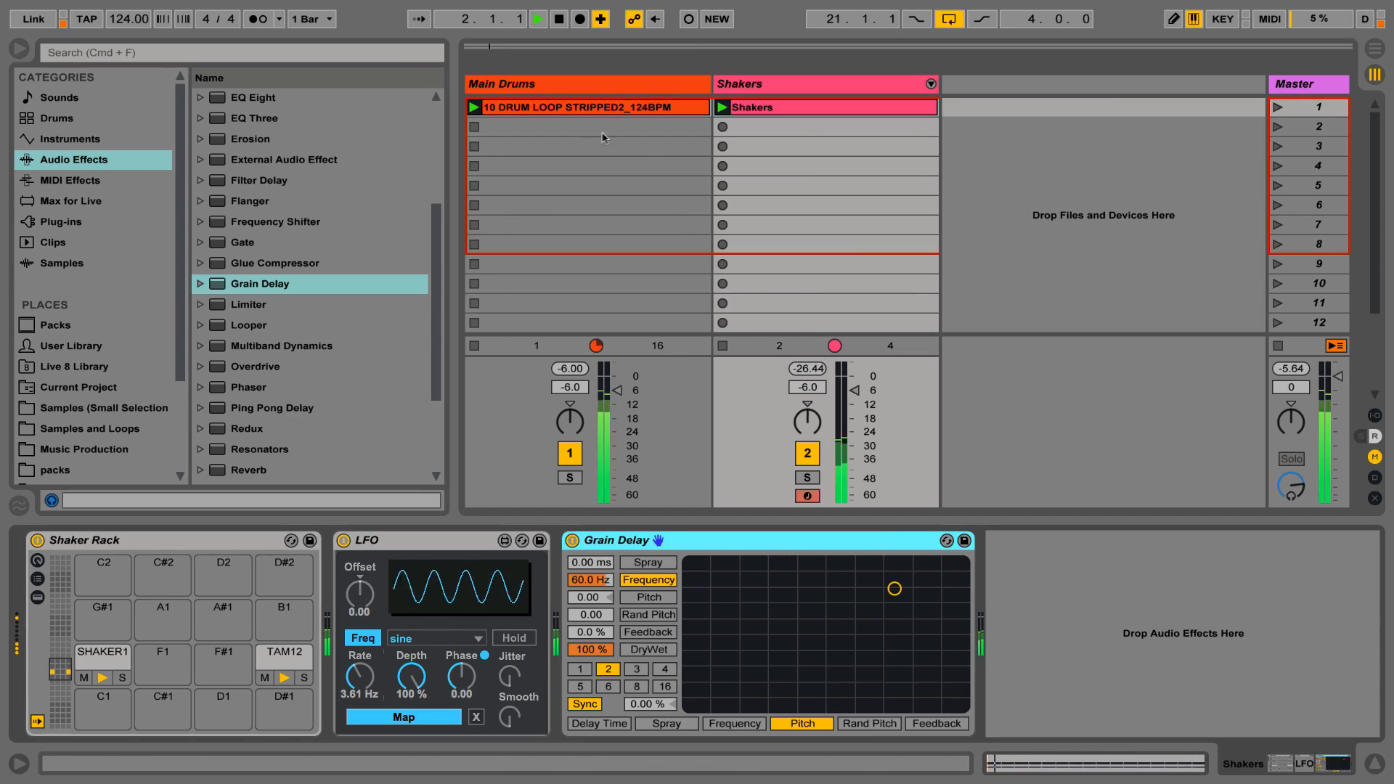
{"action": "left_click", "coordinate": [474, 126]}
{"action": "left_click", "coordinate": [14, 50]}
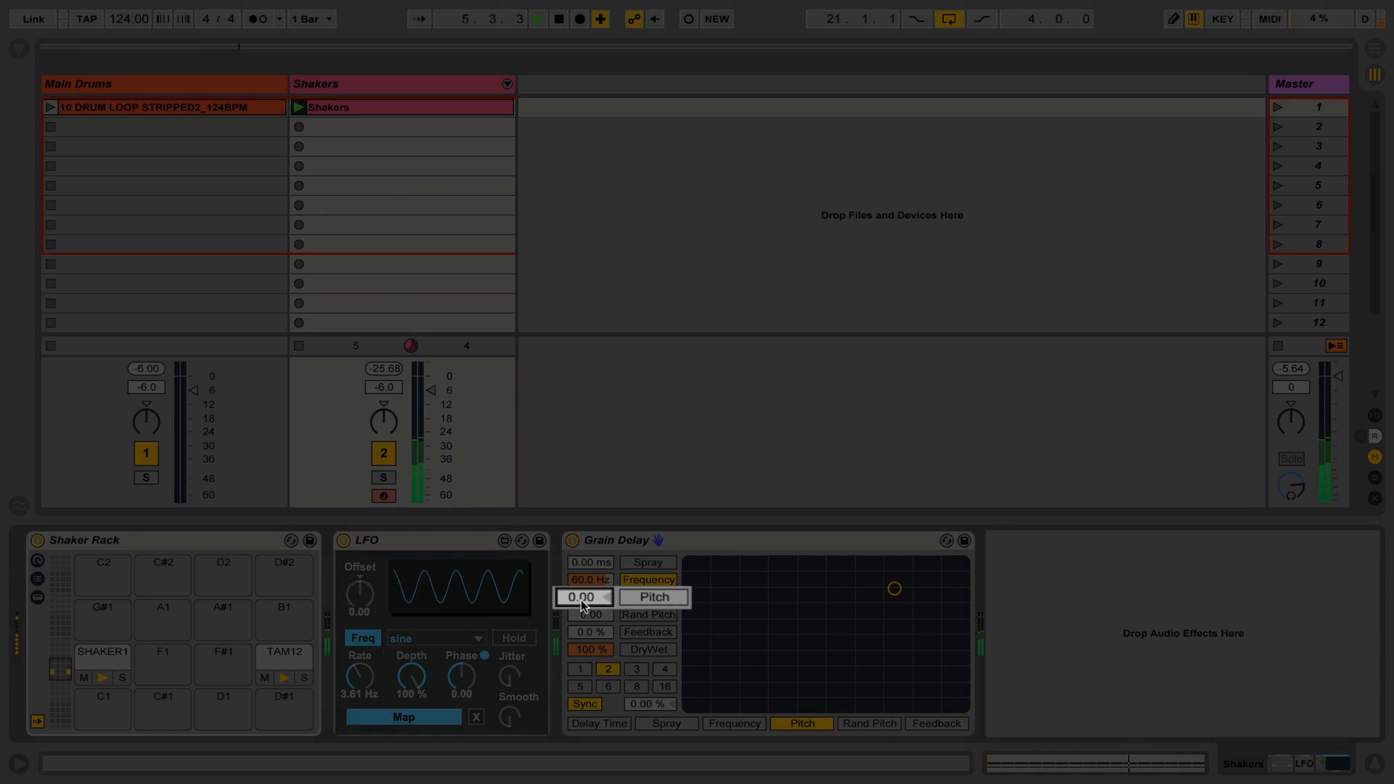
{"action": "mouse_move", "coordinate": [588, 600]}
{"action": "left_mouse_down"}
{"action": "mouse_move", "coordinate": [588, 581]}
{"action": "mouse_move", "coordinate": [588, 638]}
{"action": "mouse_move", "coordinate": [589, 626]}
{"action": "left_mouse_up"}
{"action": "key", "text": "Return"}
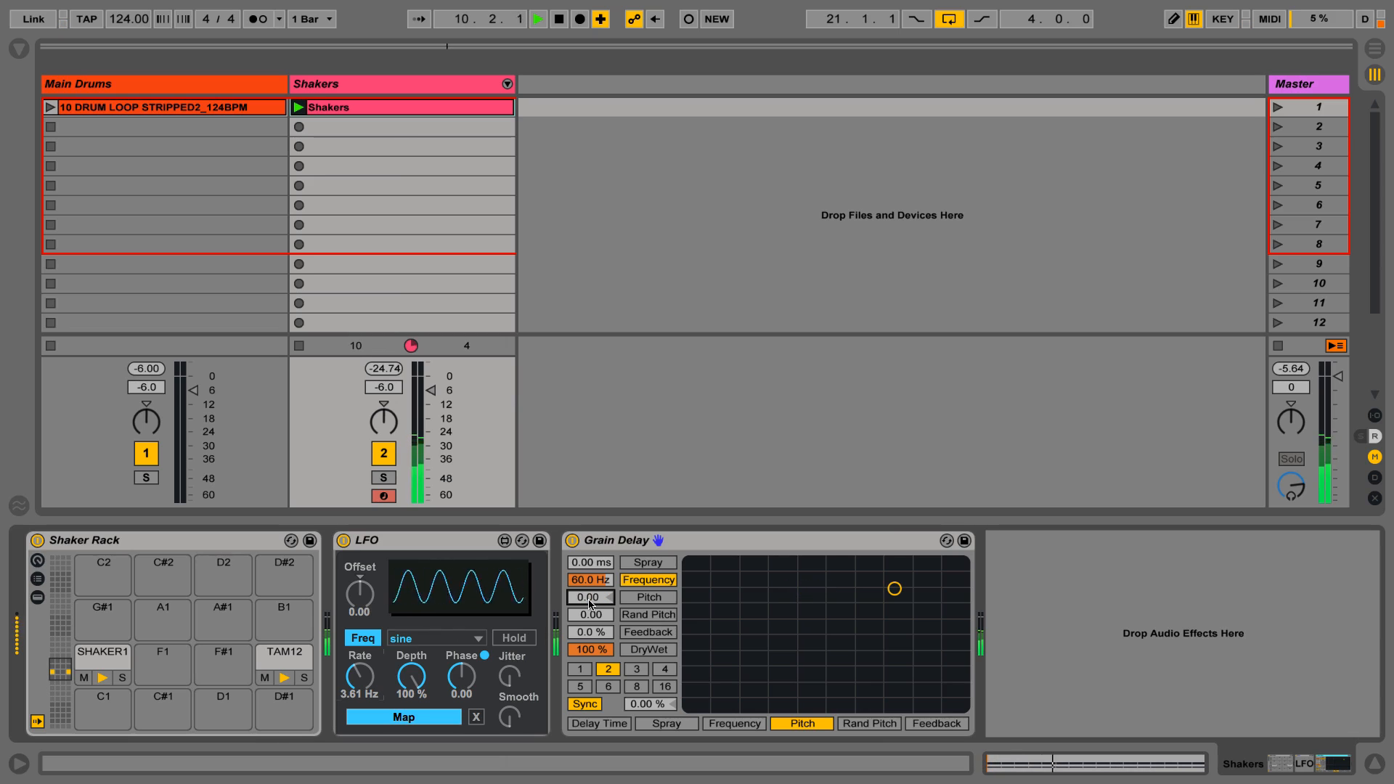
Map the LFO to the Grain Delay's Pitch on the Shakers track and lower the LFO rate to about 2.45 Hz
{"action": "left_click", "coordinate": [422, 538]}
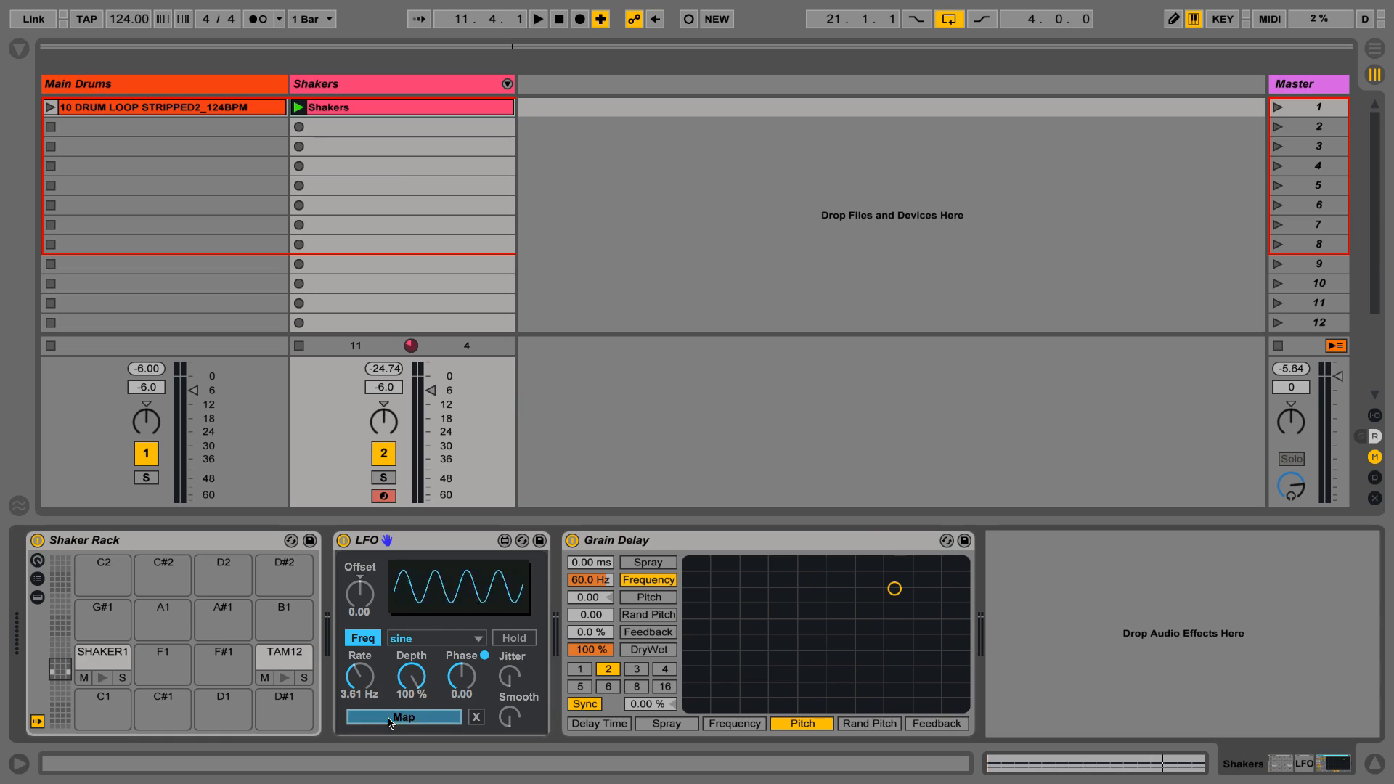
{"action": "scroll", "coordinate": [321, 247], "scroll_direction": "down", "scroll_amount": 1}
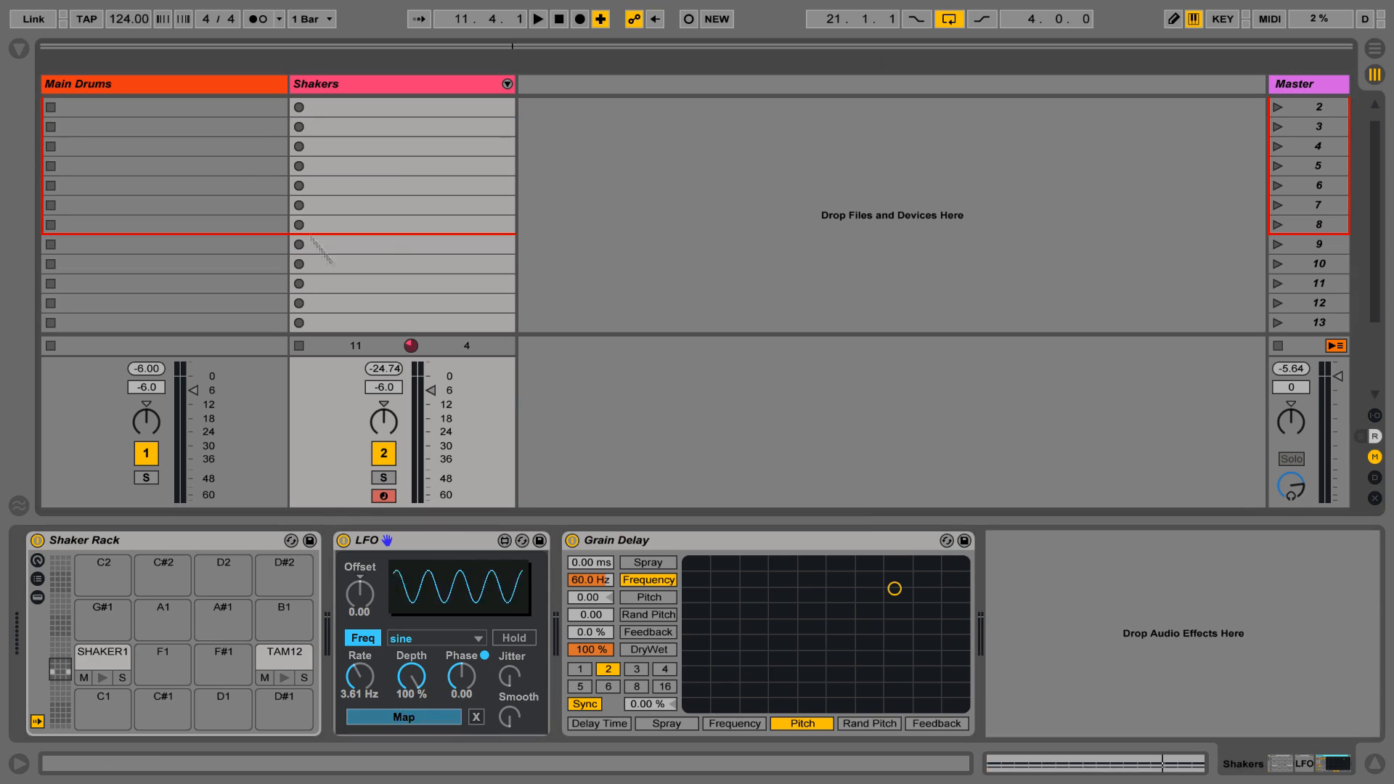
{"action": "left_click", "coordinate": [143, 89]}
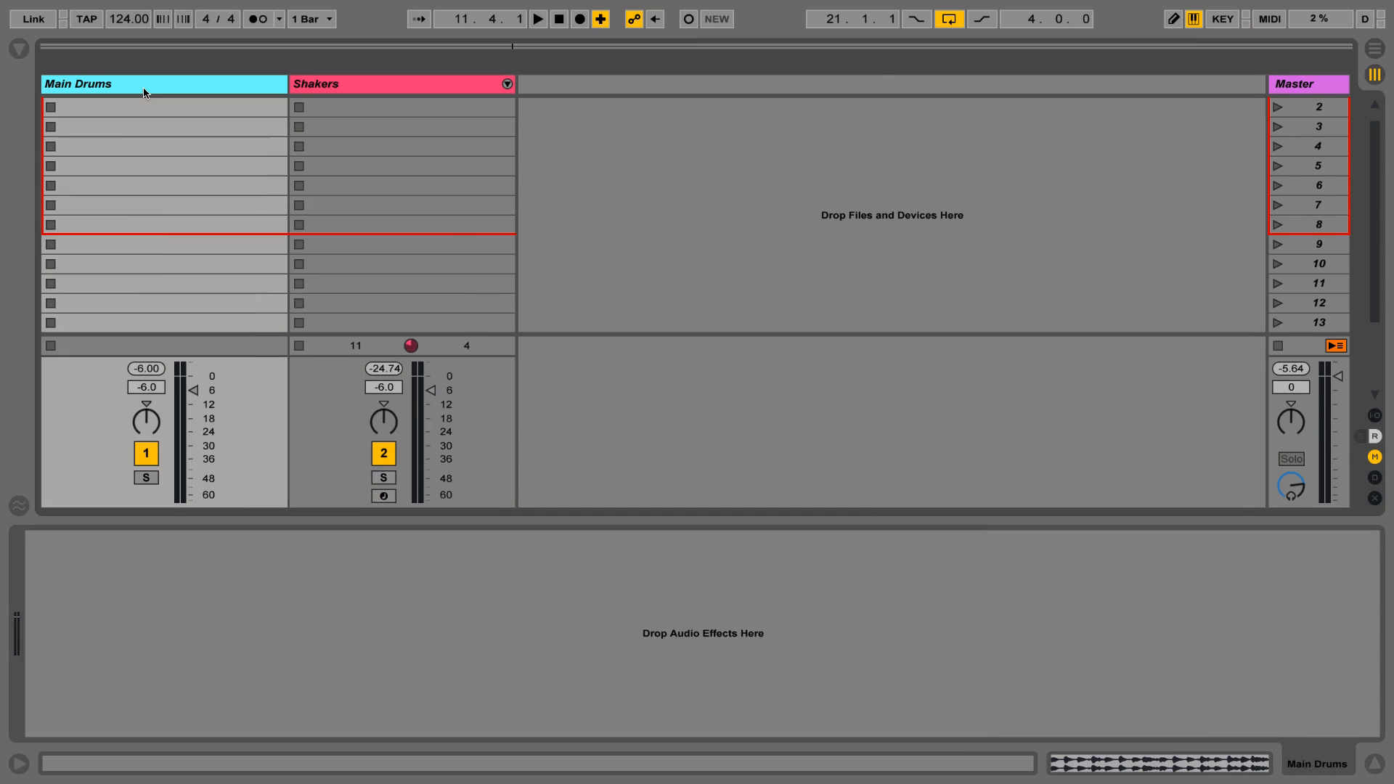
{"action": "left_click", "coordinate": [354, 90]}
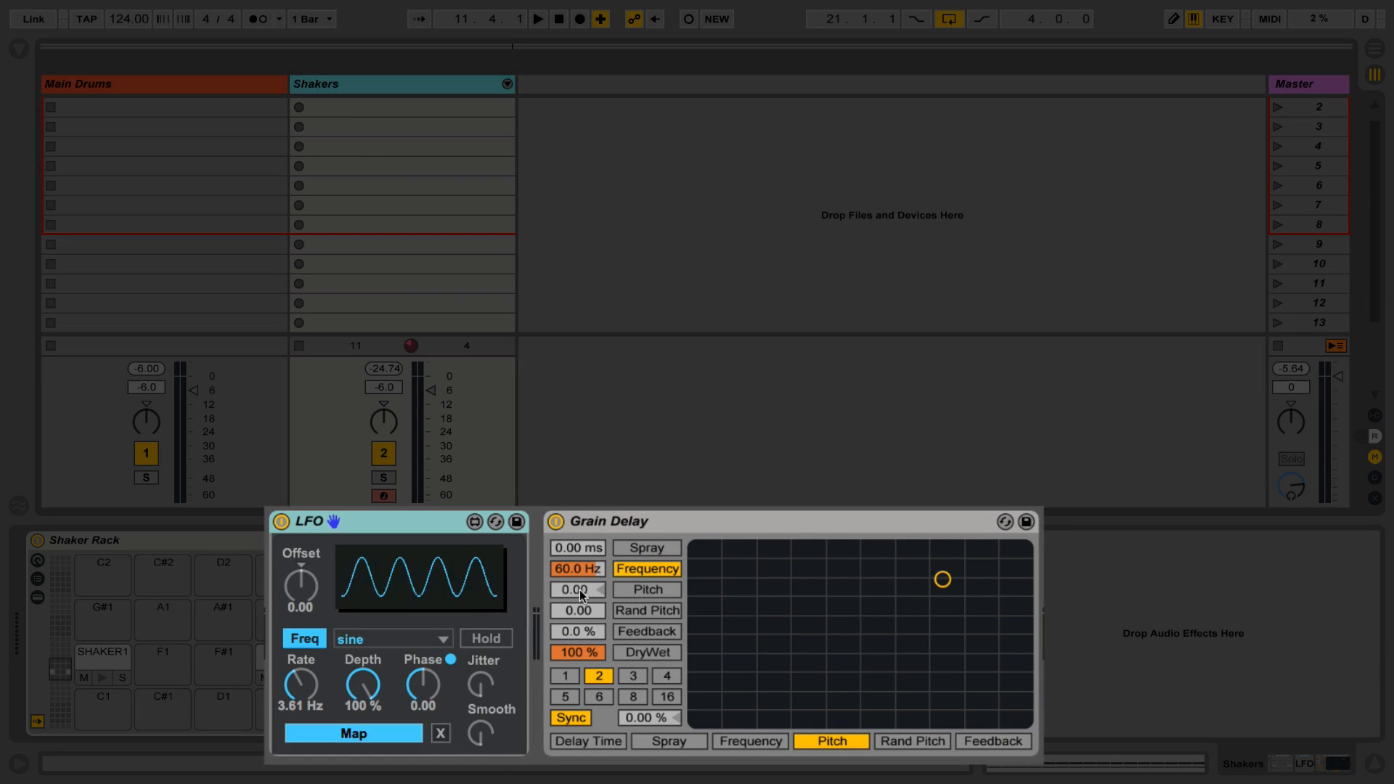
{"action": "left_click", "coordinate": [593, 600]}
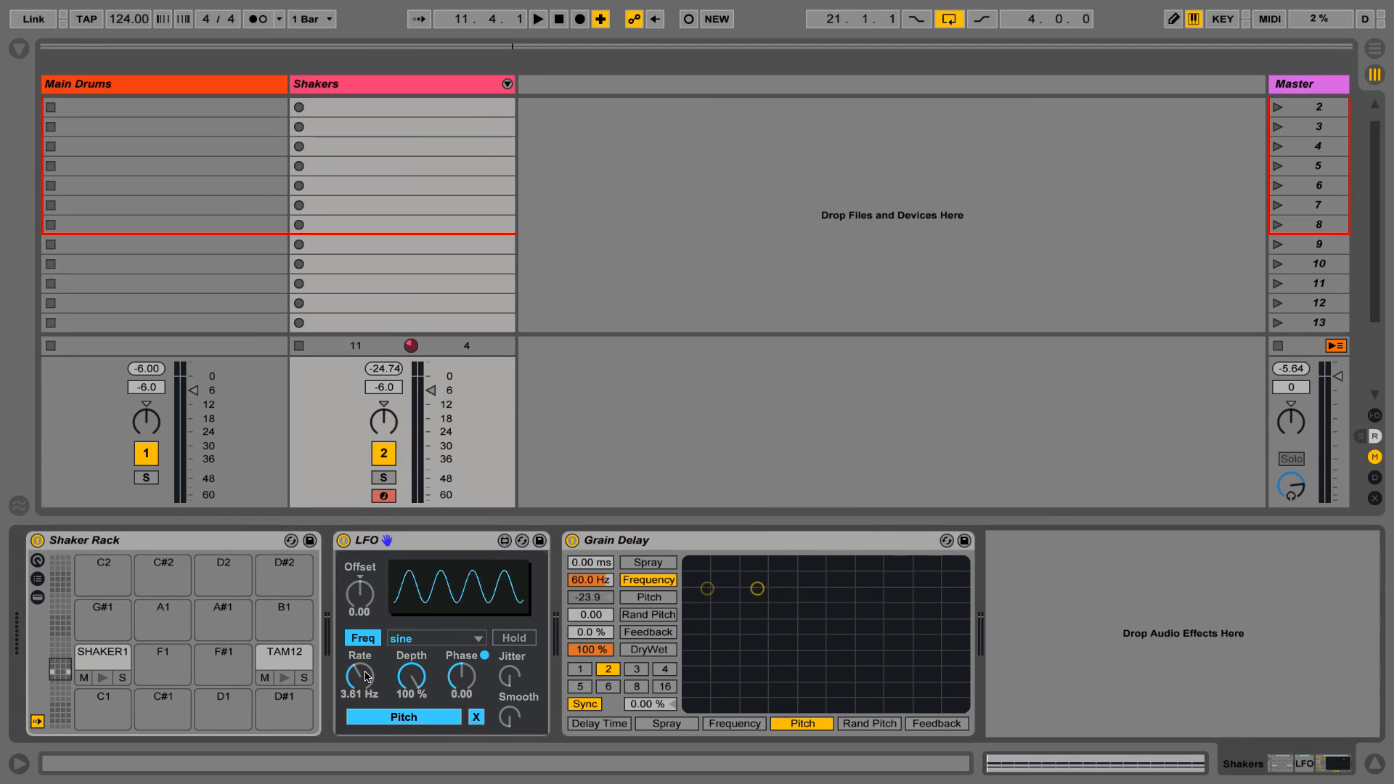
{"action": "left_click_drag", "start_coordinate": [361, 677], "coordinate": [361, 687]}
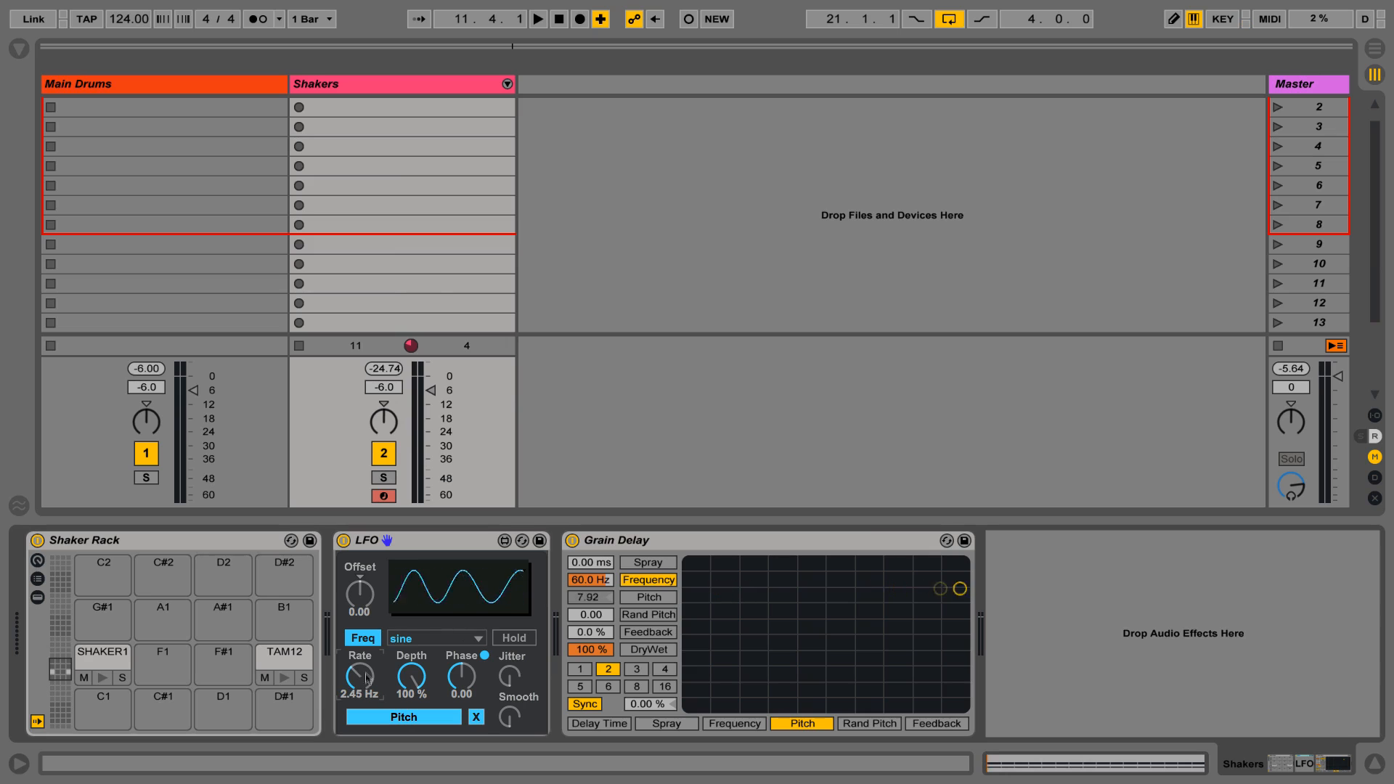
Launch the Shakers clip and lower the LFO's rate to about 0.98 Hz and its depth to about 57.1%
{"action": "scroll", "coordinate": [414, 280], "scroll_direction": "up", "scroll_amount": 1}
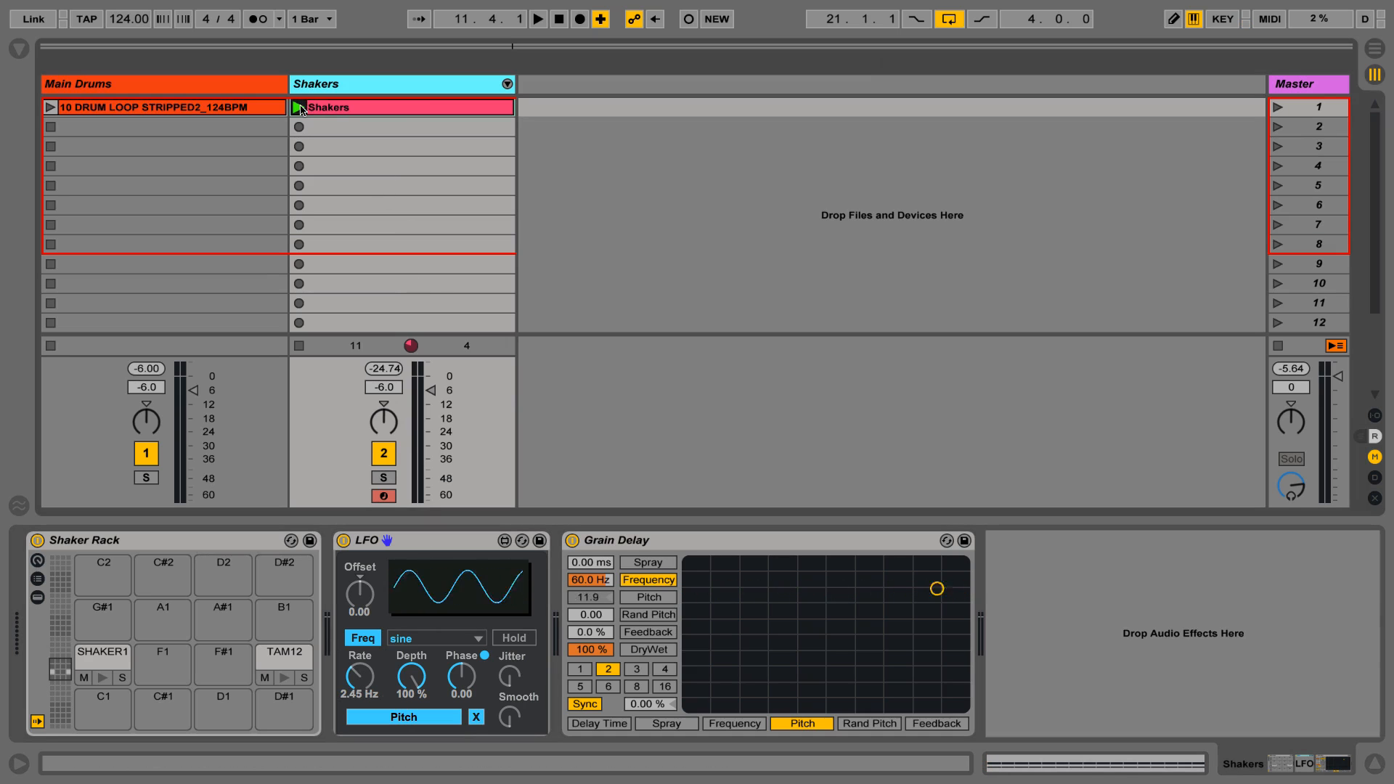
{"action": "left_click", "coordinate": [299, 108]}
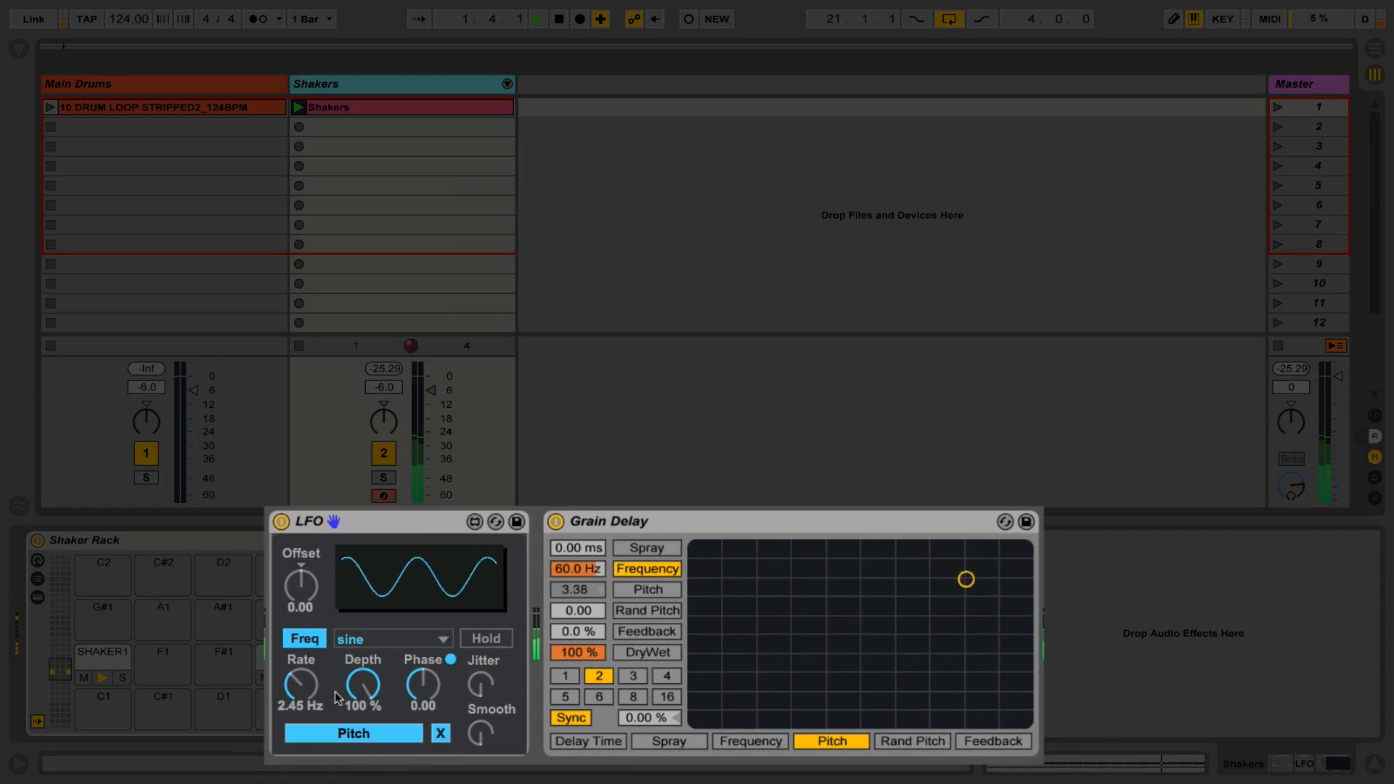
{"action": "left_click_drag", "start_coordinate": [305, 685], "coordinate": [305, 703]}
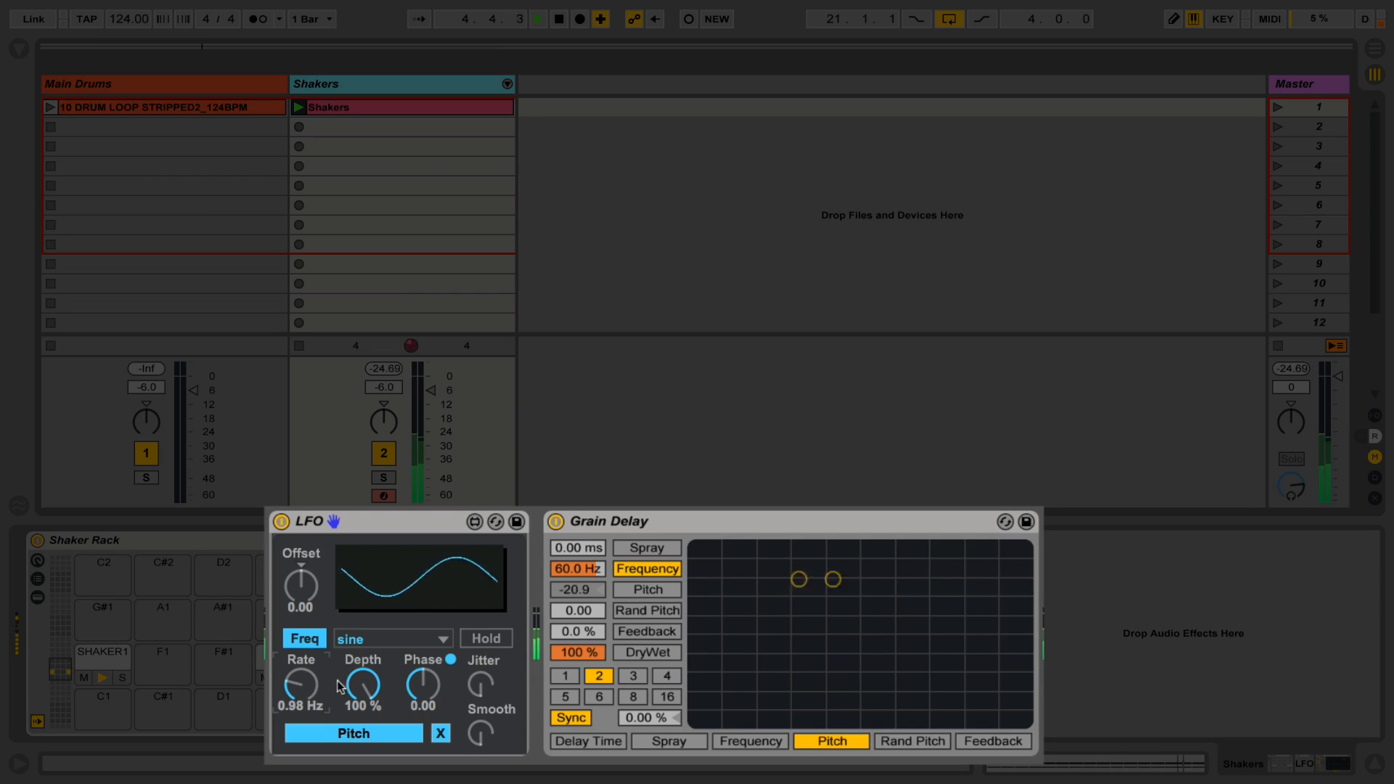
{"action": "left_click", "coordinate": [363, 686]}
{"action": "left_click_drag", "start_coordinate": [363, 686], "coordinate": [363, 728]}
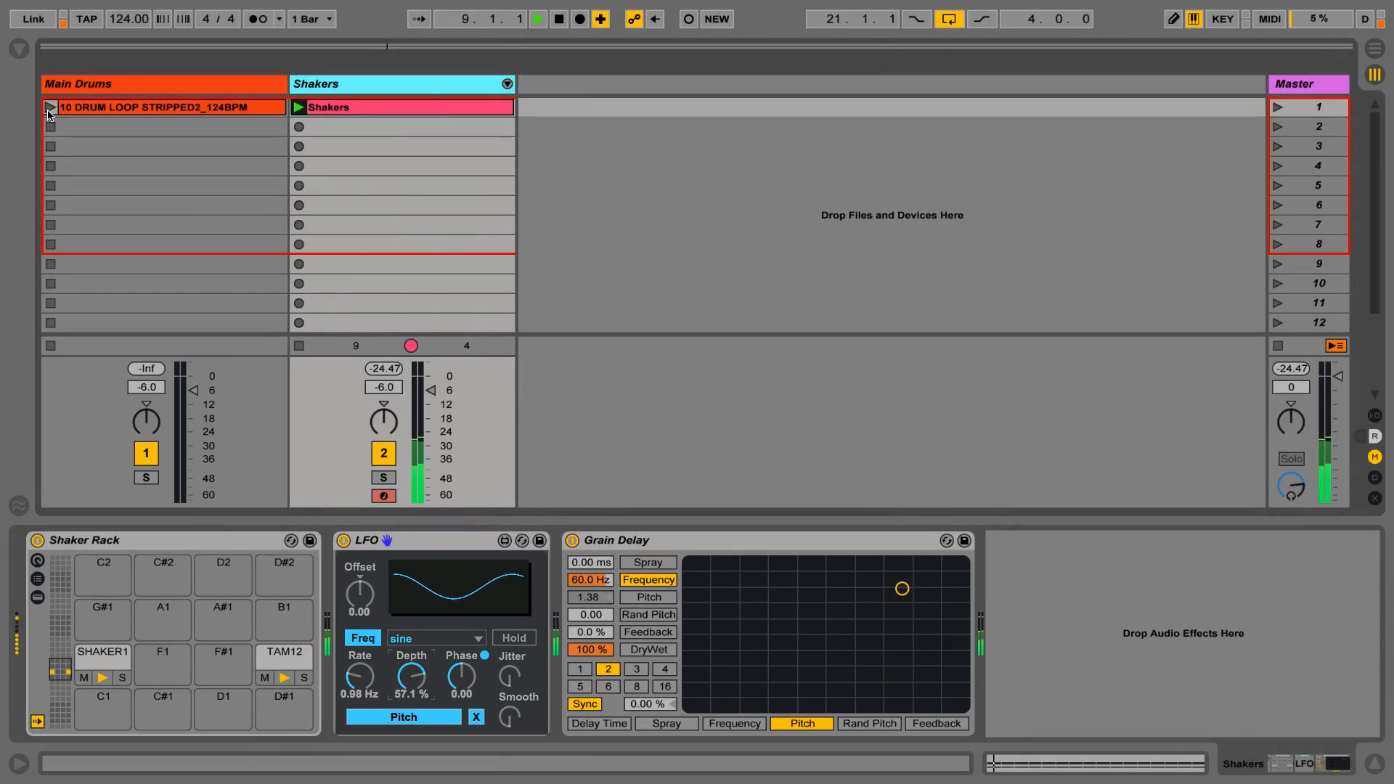
Launch the Main Drums loop alongside the shakers and switch the pitch LFO to tempo sync with a rate of 1
{"action": "left_click", "coordinate": [49, 109]}
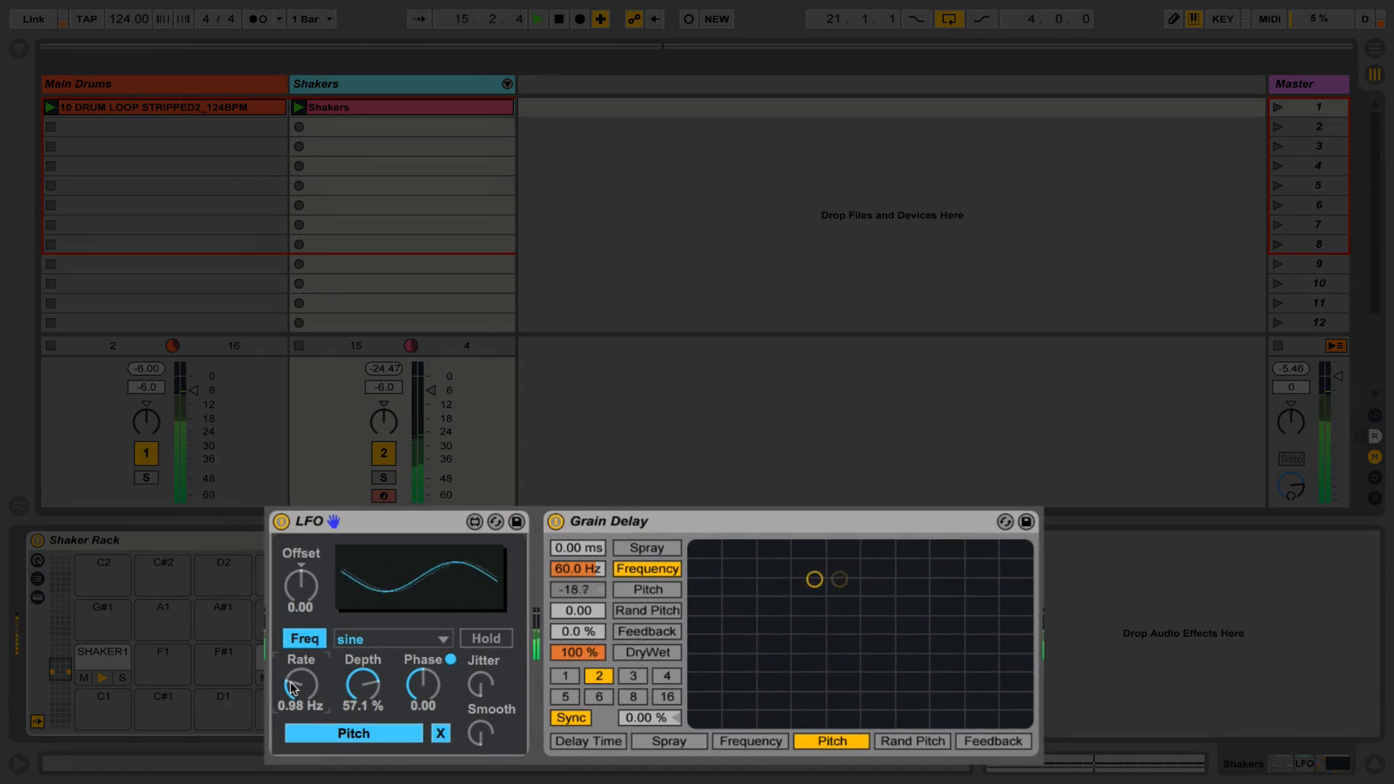
{"action": "left_click_drag", "start_coordinate": [361, 680], "coordinate": [362, 672]}
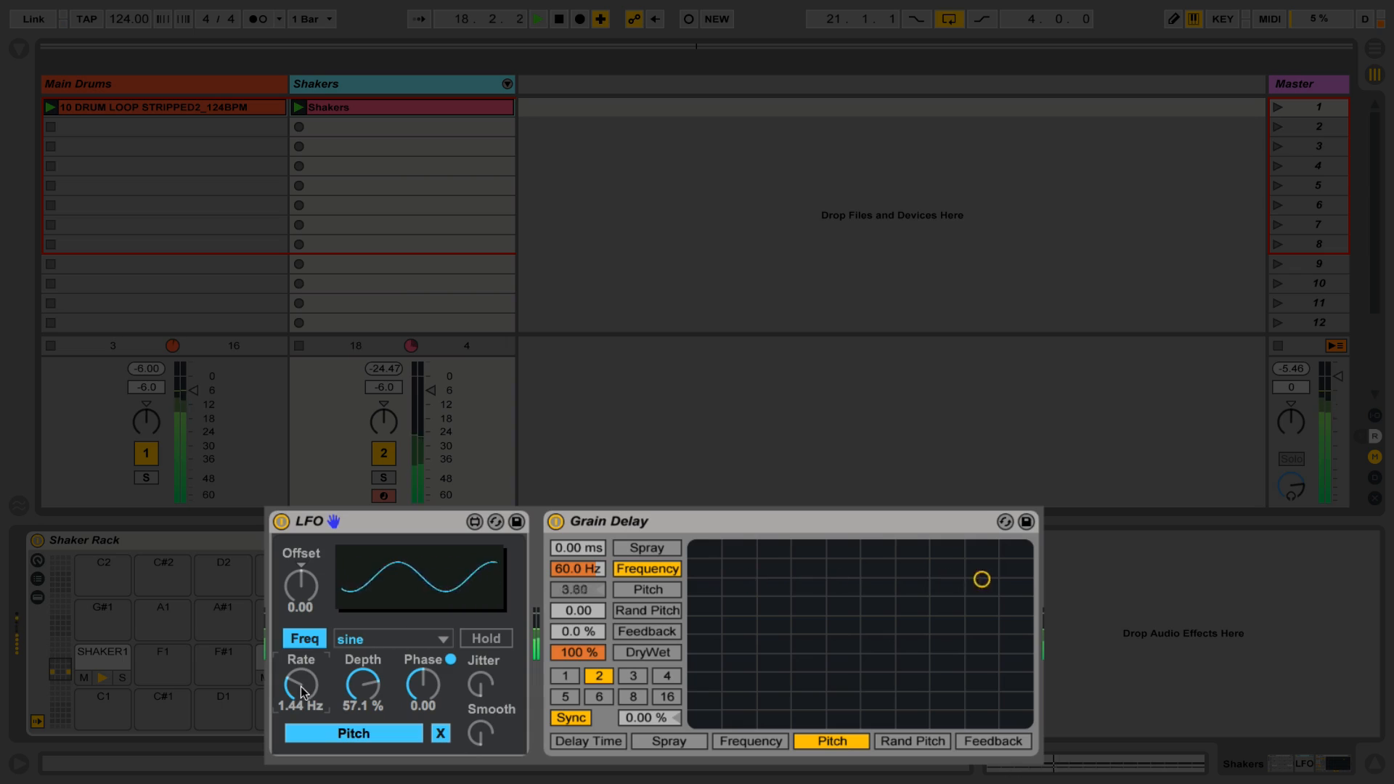
{"action": "left_click", "coordinate": [303, 640]}
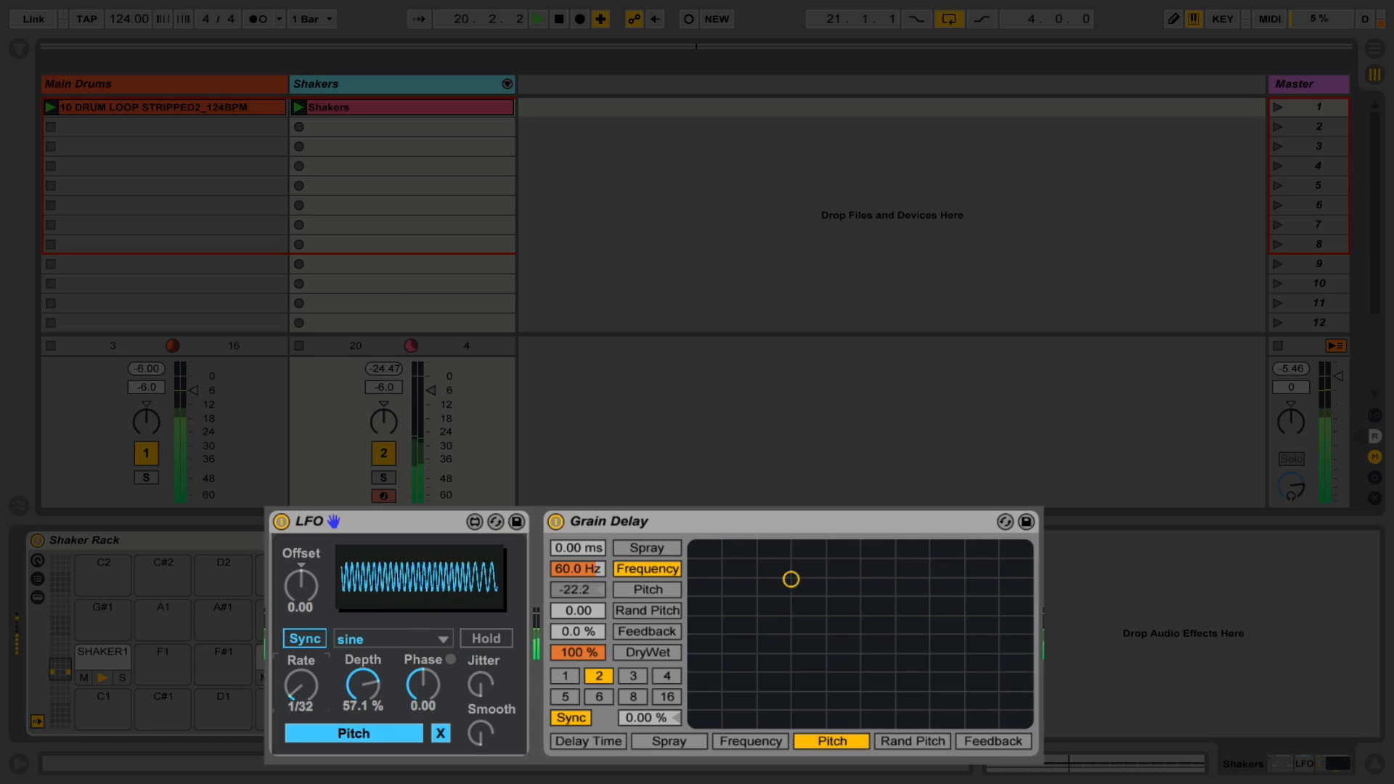
{"action": "left_click_drag", "start_coordinate": [300, 686], "coordinate": [301, 643]}
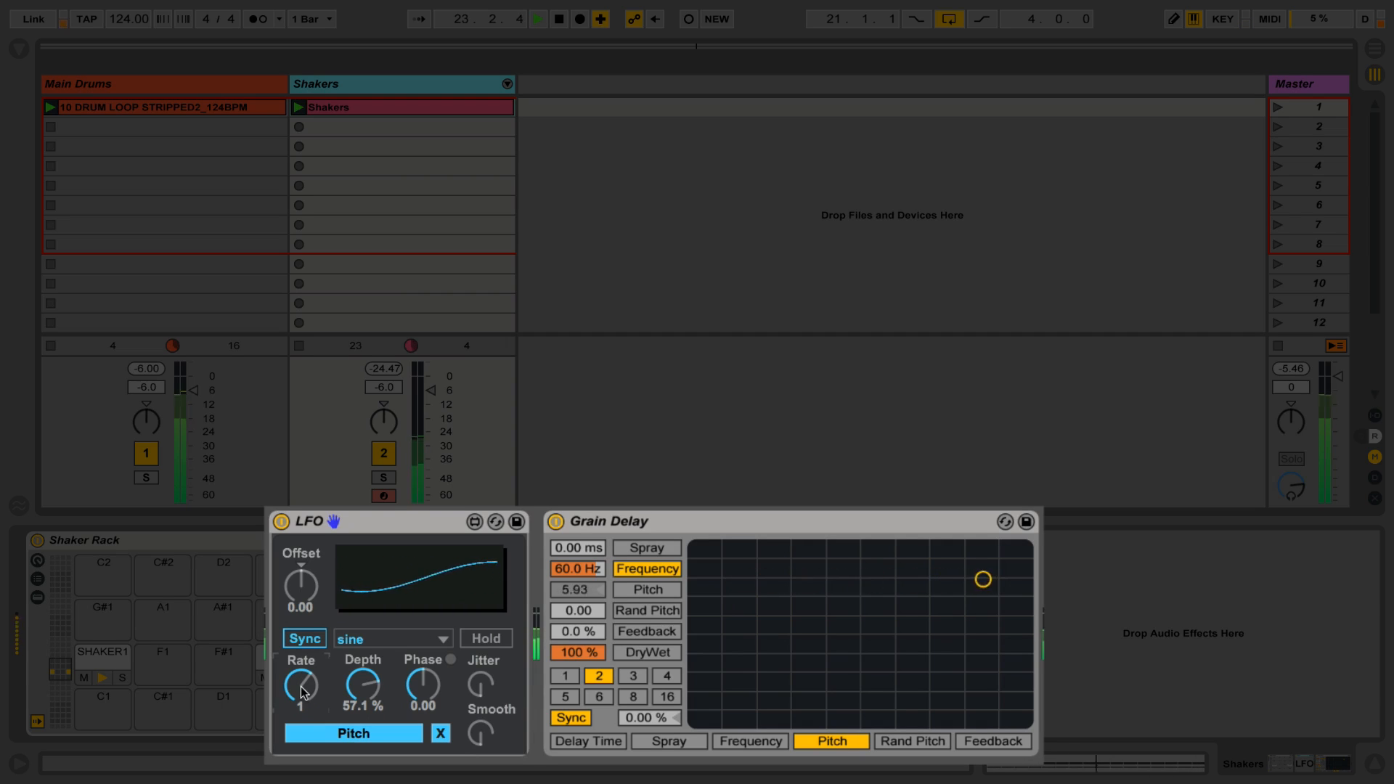
{"action": "left_click", "coordinate": [366, 692]}
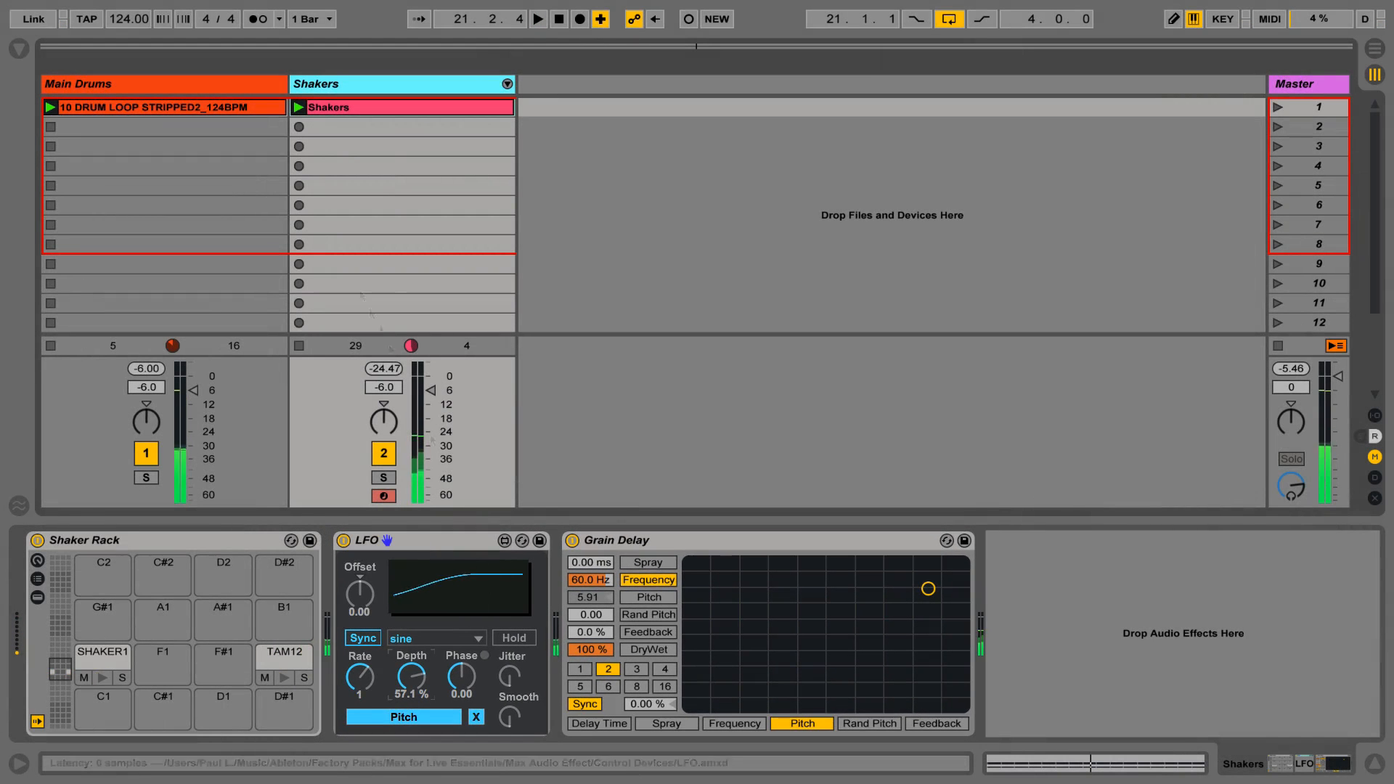
Add a second LFO.amxd from Max for Live after the Grain Delay on the Shakers track and hide the browser
{"action": "left_click", "coordinate": [19, 48]}
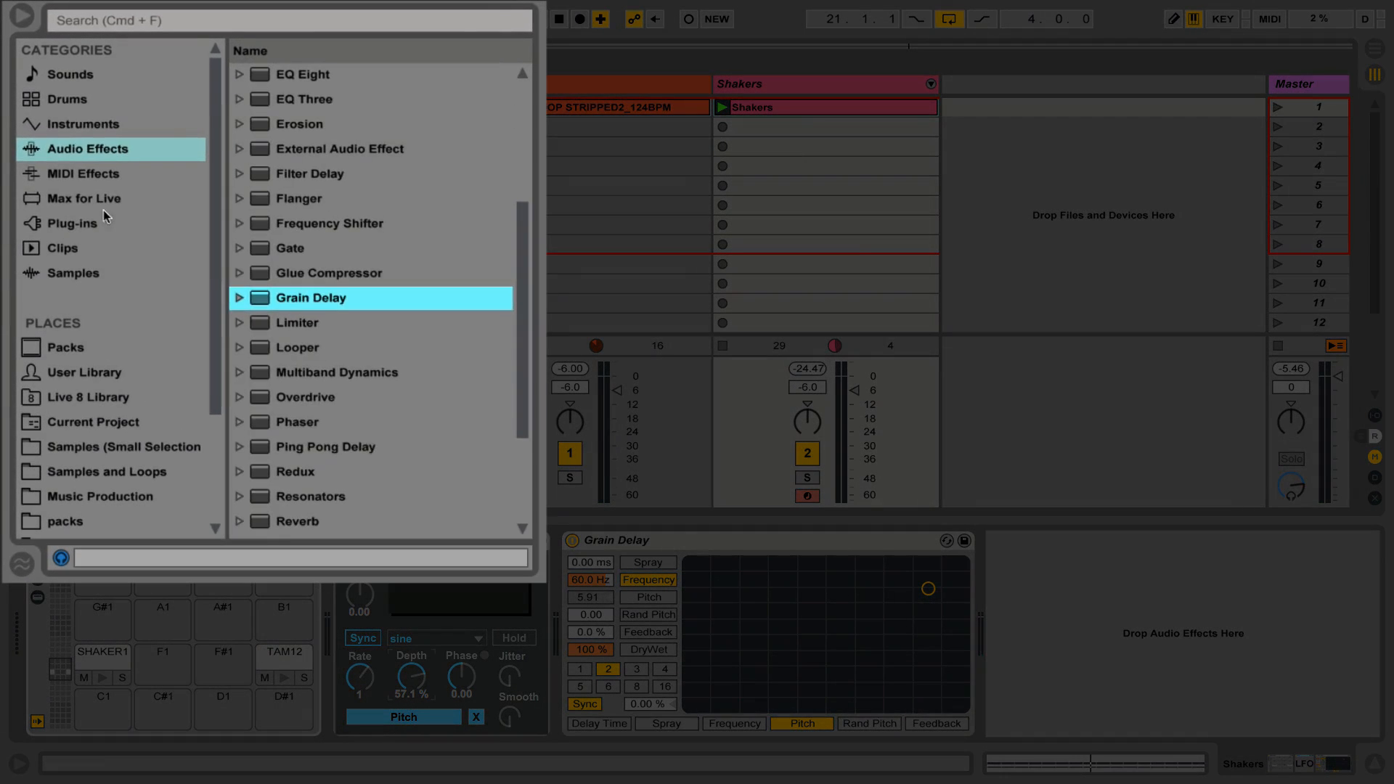
{"action": "left_click", "coordinate": [75, 196]}
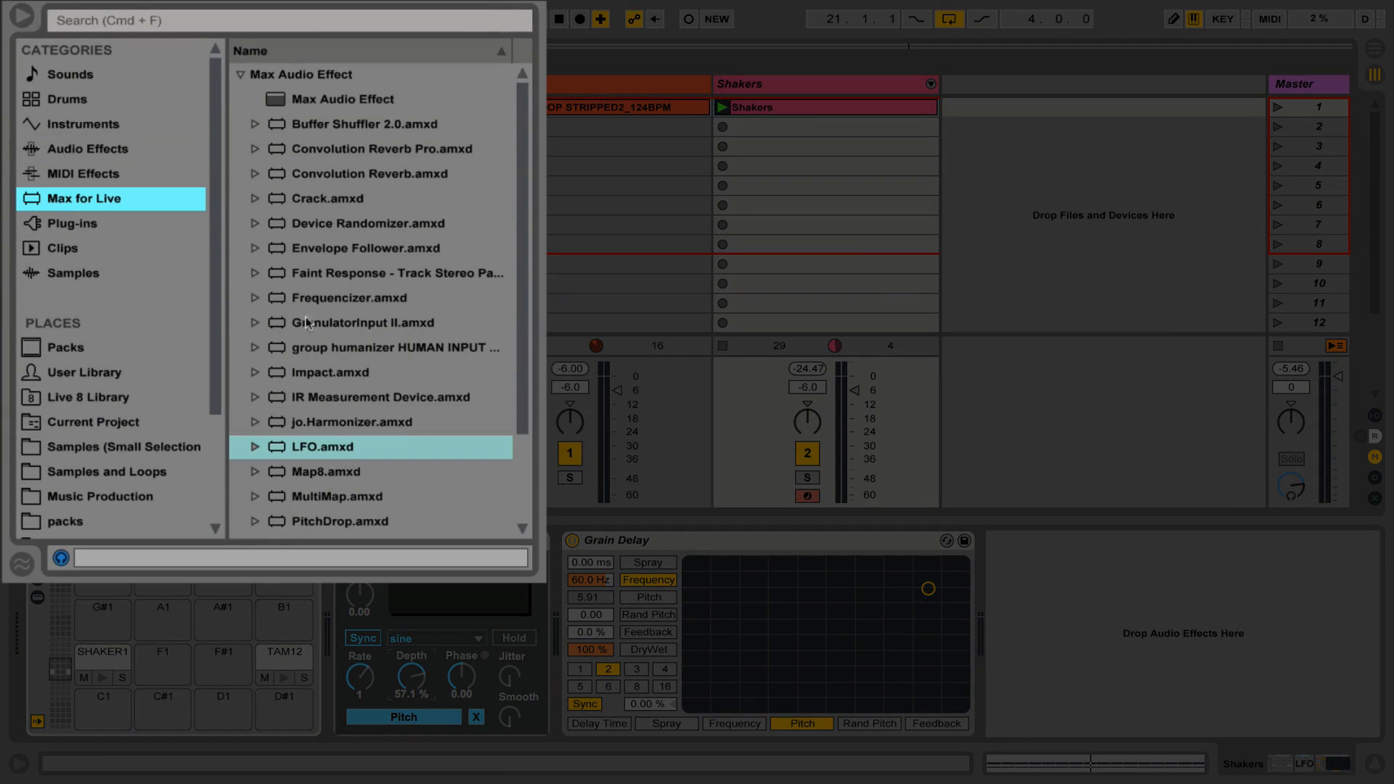
{"action": "left_click_drag", "start_coordinate": [305, 450], "coordinate": [984, 564]}
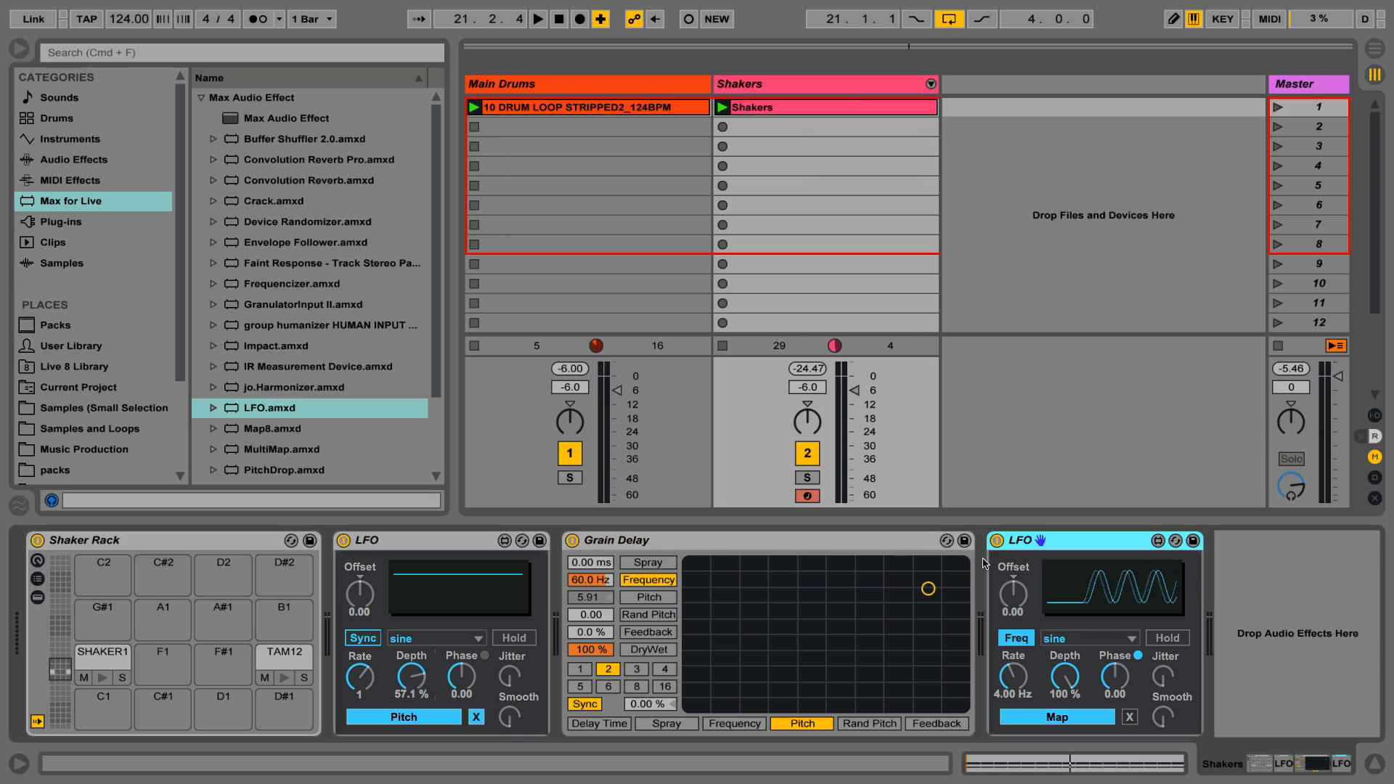
{"action": "left_click", "coordinate": [20, 51]}
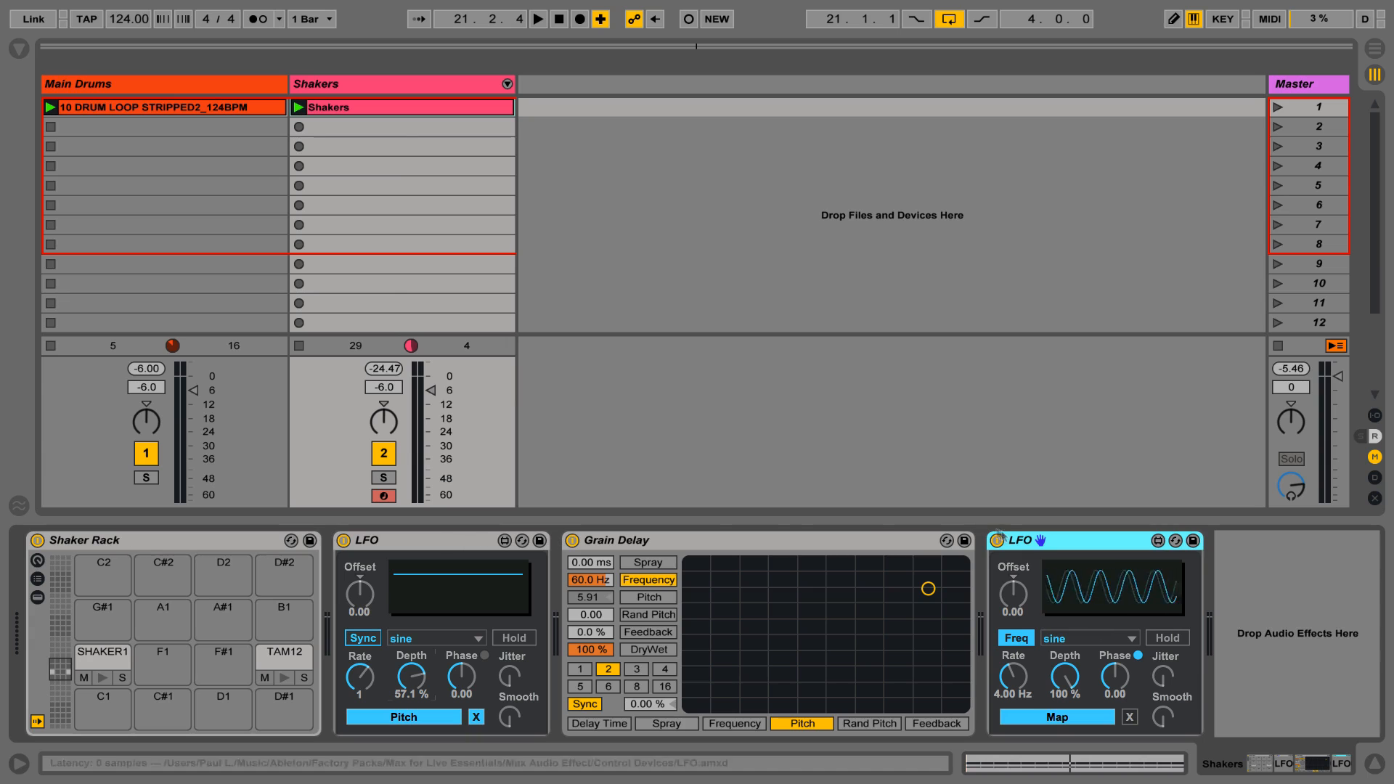
Map the second LFO to the Shakers track volume, lower its rate to about 1.44 Hz and start playback
{"action": "left_click", "coordinate": [1044, 718]}
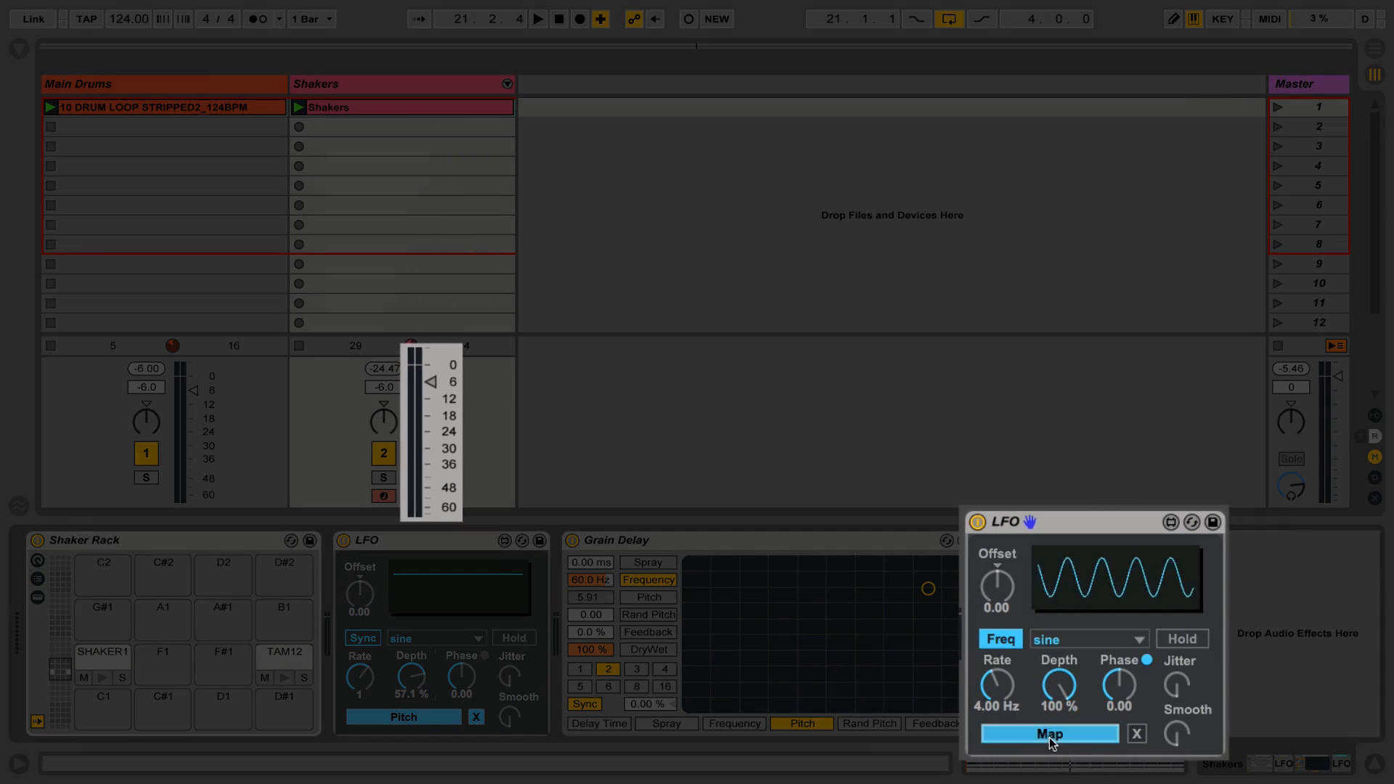
{"action": "left_click", "coordinate": [433, 382]}
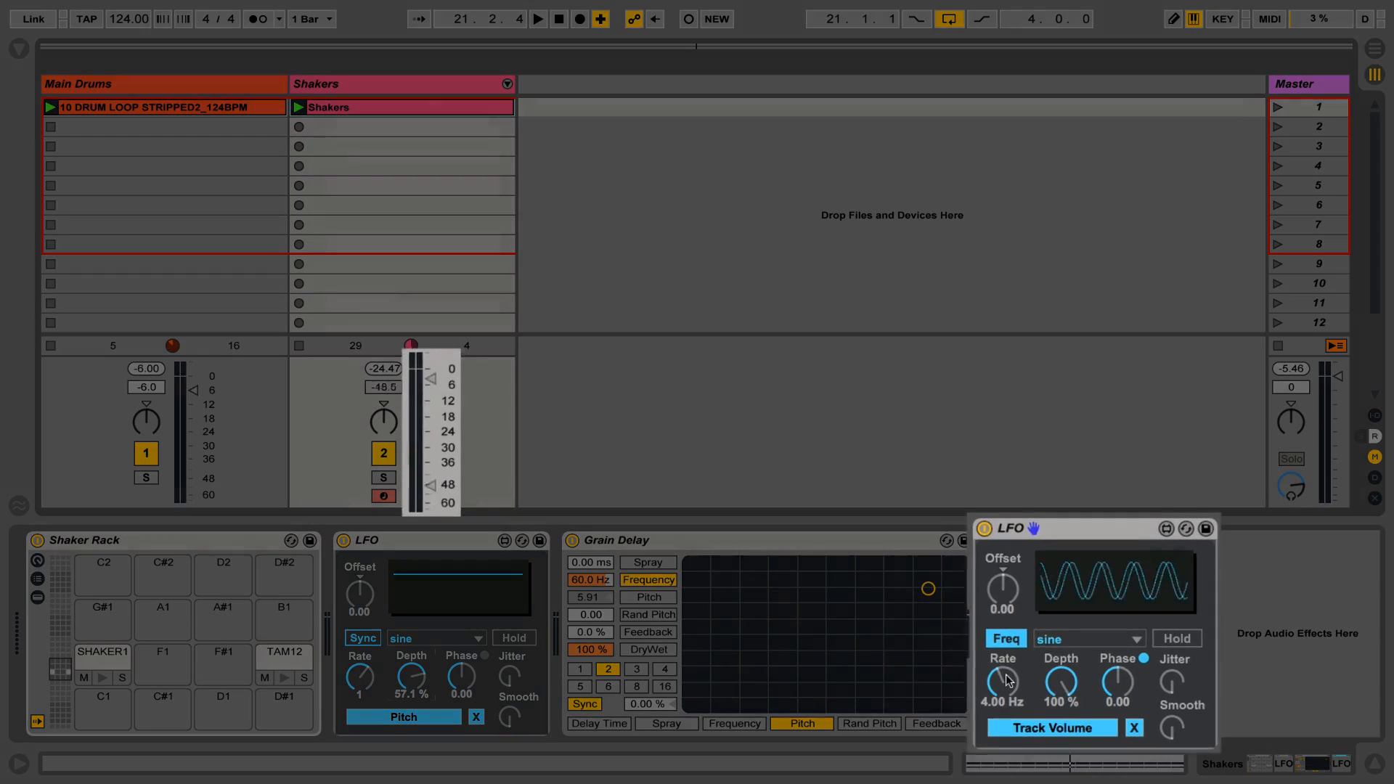
{"action": "mouse_move", "coordinate": [1012, 676]}
{"action": "left_mouse_down"}
{"action": "mouse_move", "coordinate": [1001, 699]}
{"action": "mouse_move", "coordinate": [1002, 677]}
{"action": "left_mouse_up"}
{"action": "key", "text": "space"}
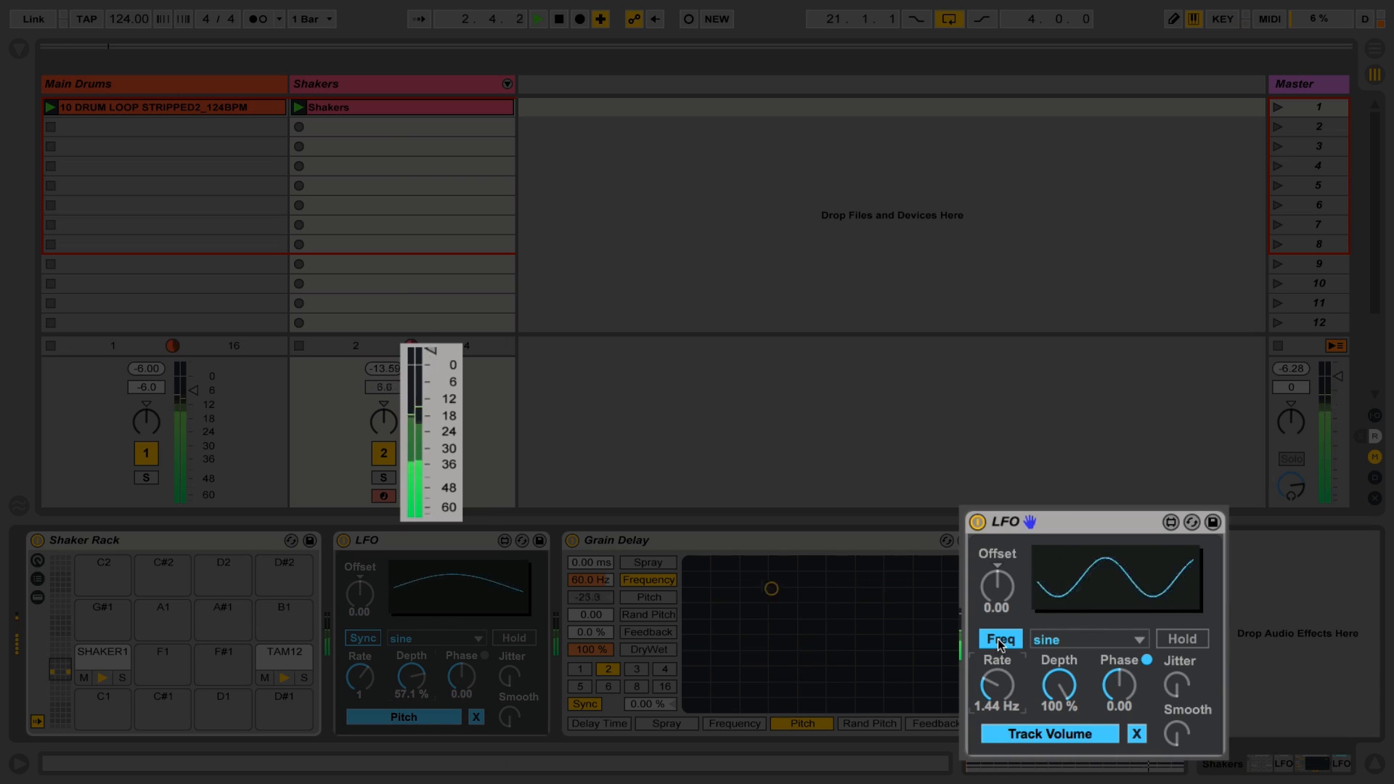
Sync the volume LFO at rate 1/2 with the up waveform and about 73.7% depth, and stop playback after listening
{"action": "left_click", "coordinate": [999, 641]}
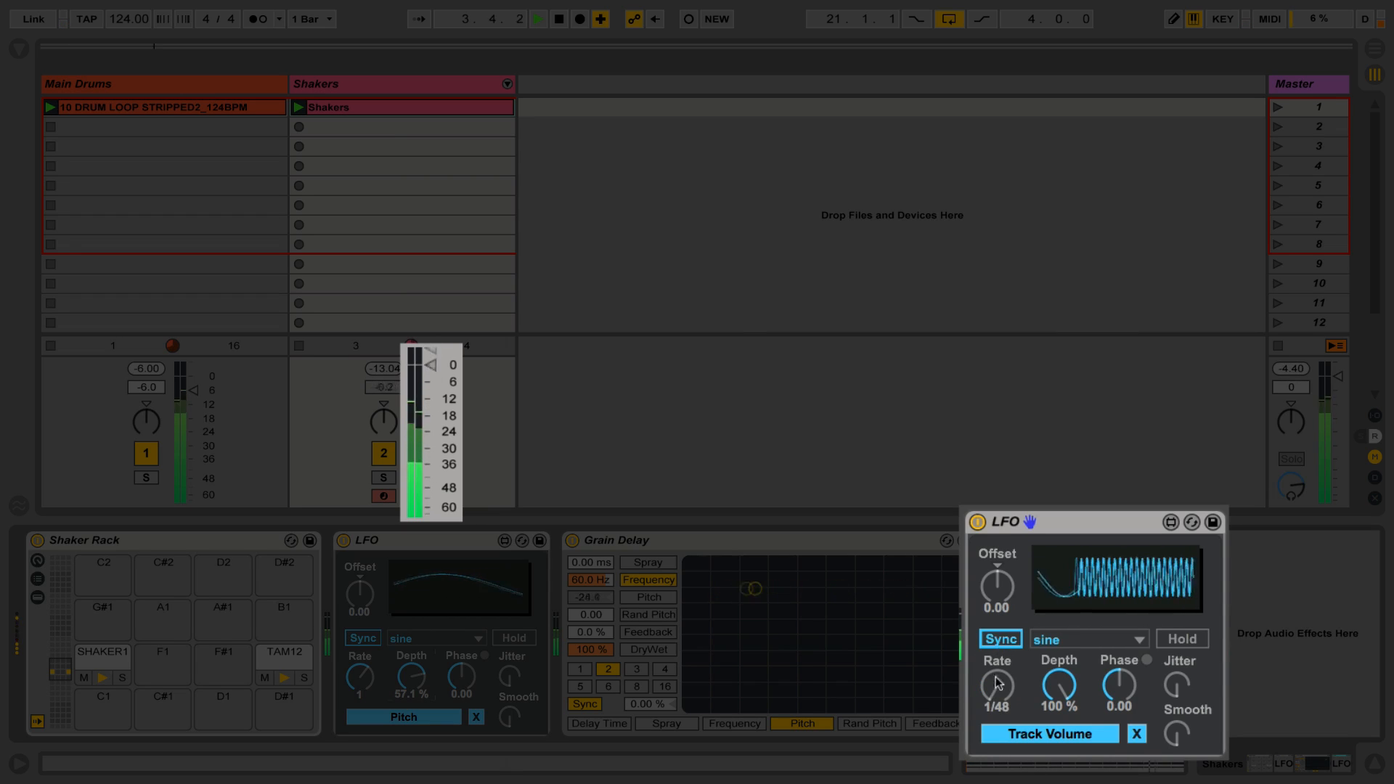
{"action": "left_click_drag", "start_coordinate": [997, 685], "coordinate": [997, 653]}
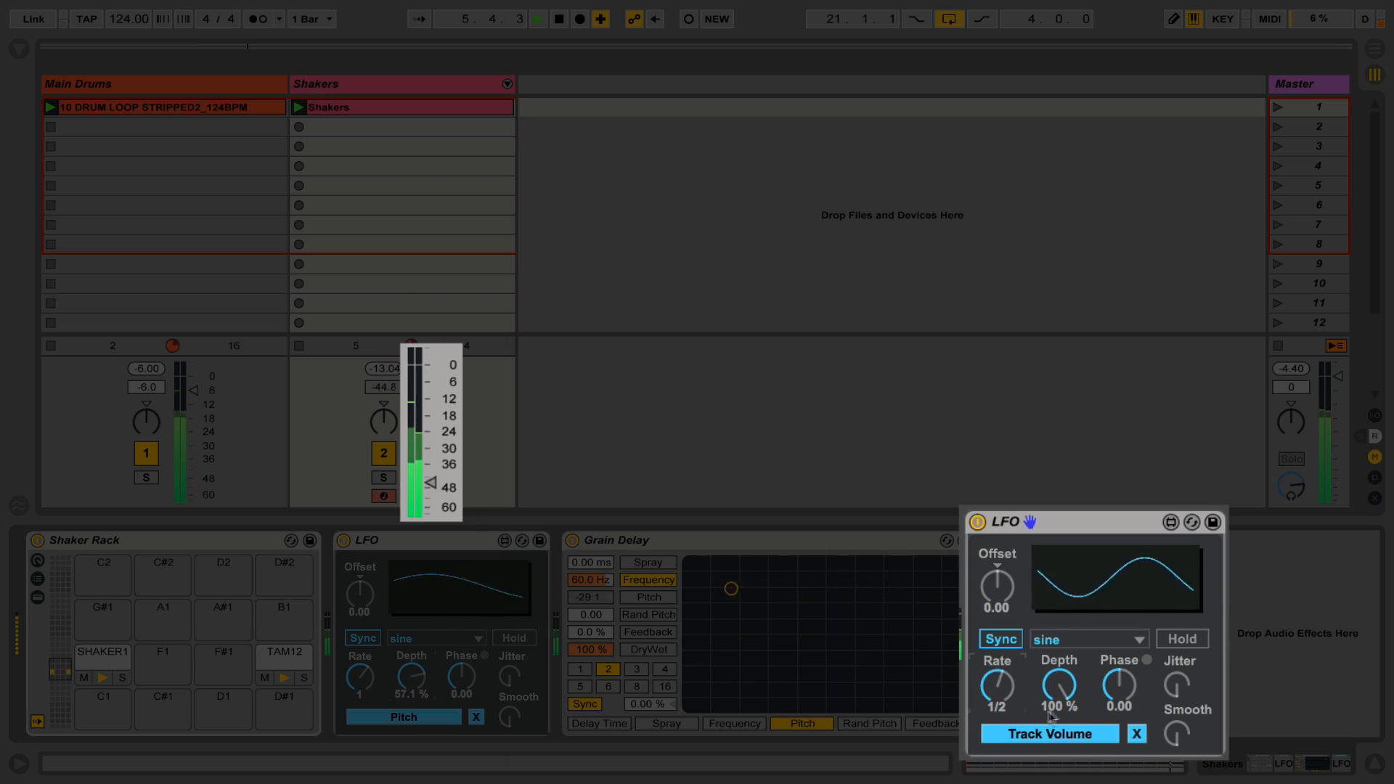
{"action": "left_click", "coordinate": [1082, 644]}
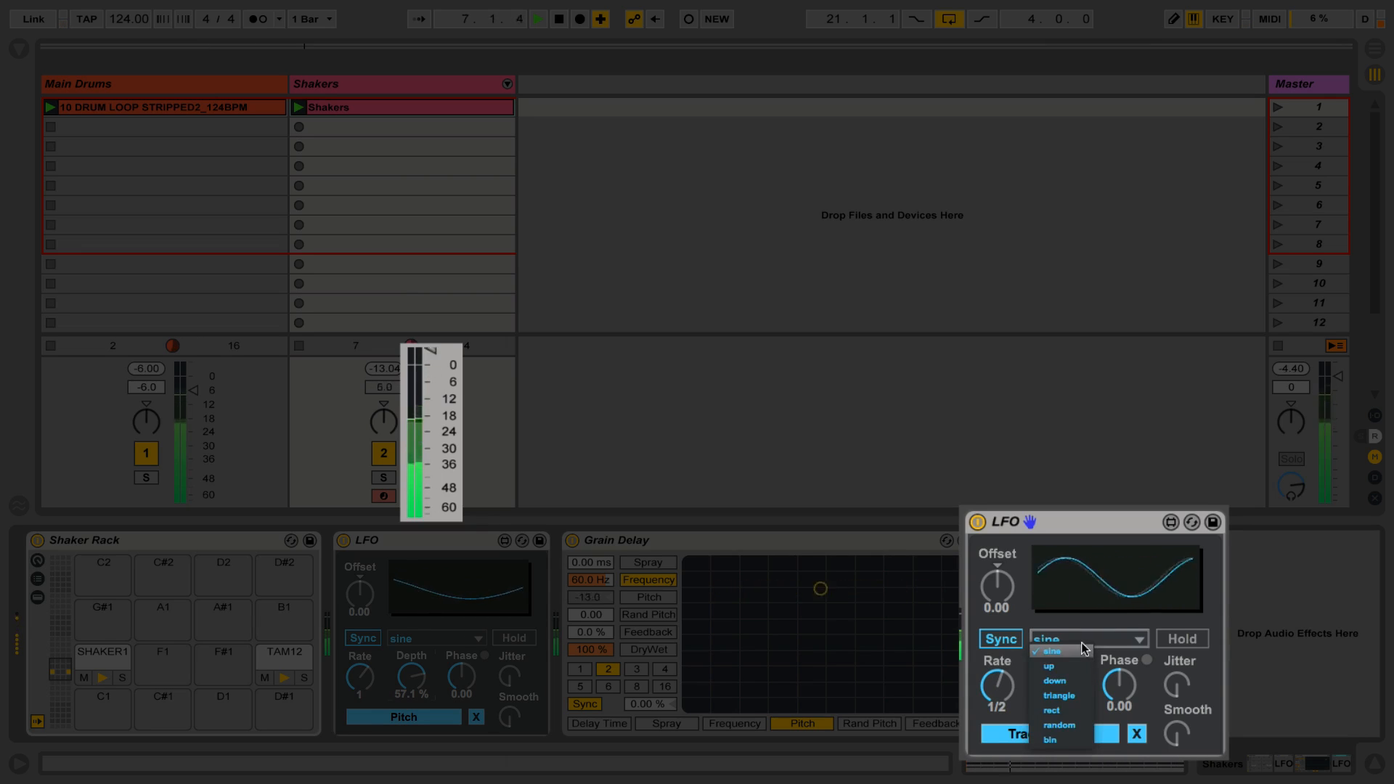
{"action": "left_click", "coordinate": [1050, 667]}
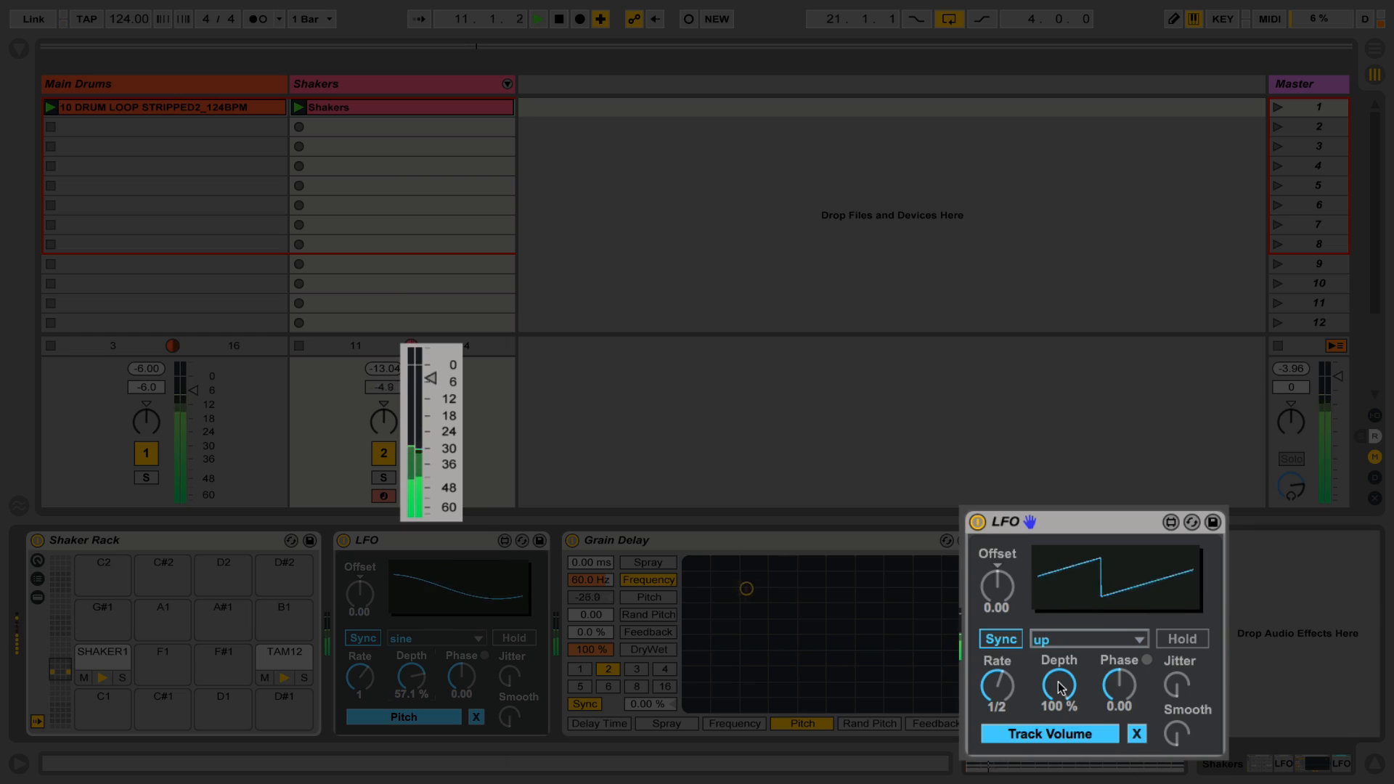
{"action": "left_click_drag", "start_coordinate": [1061, 684], "coordinate": [1060, 692]}
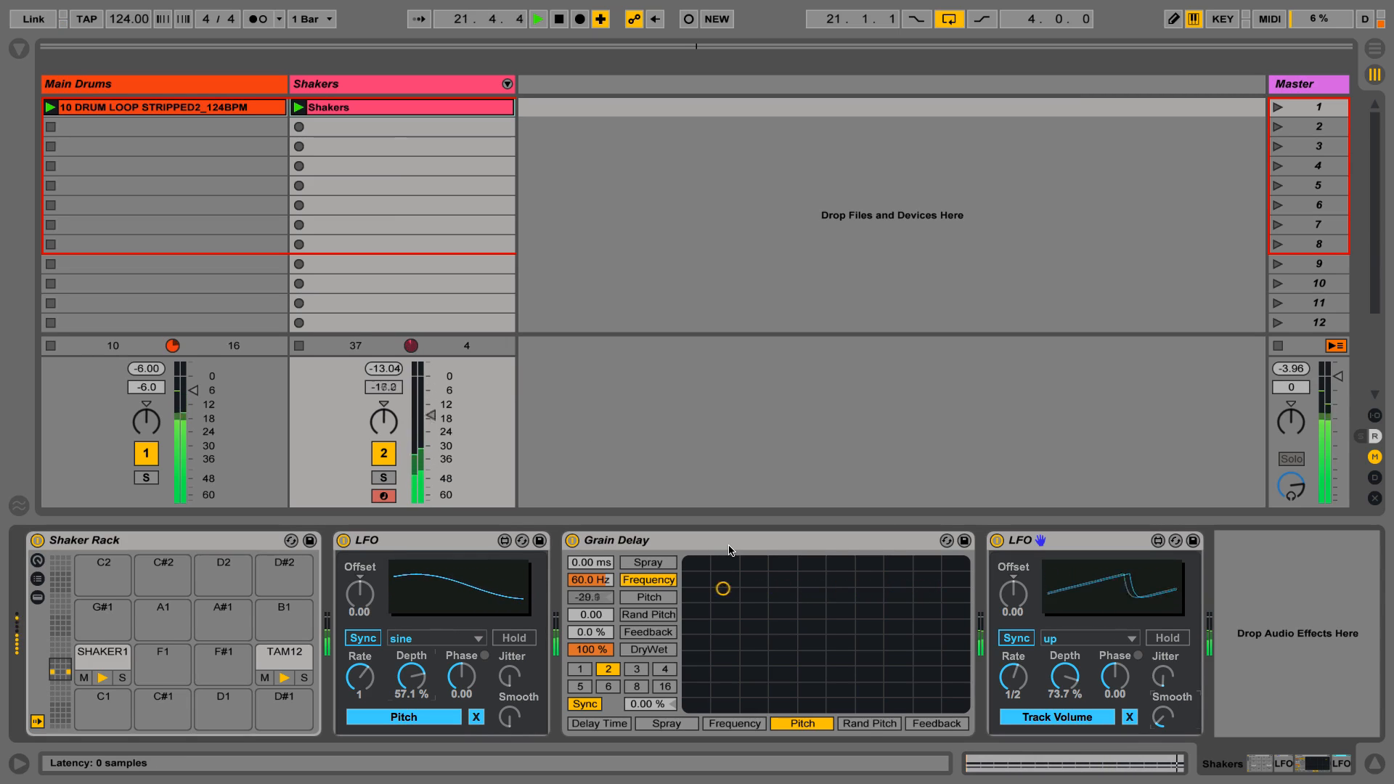
{"action": "key", "text": "space"}
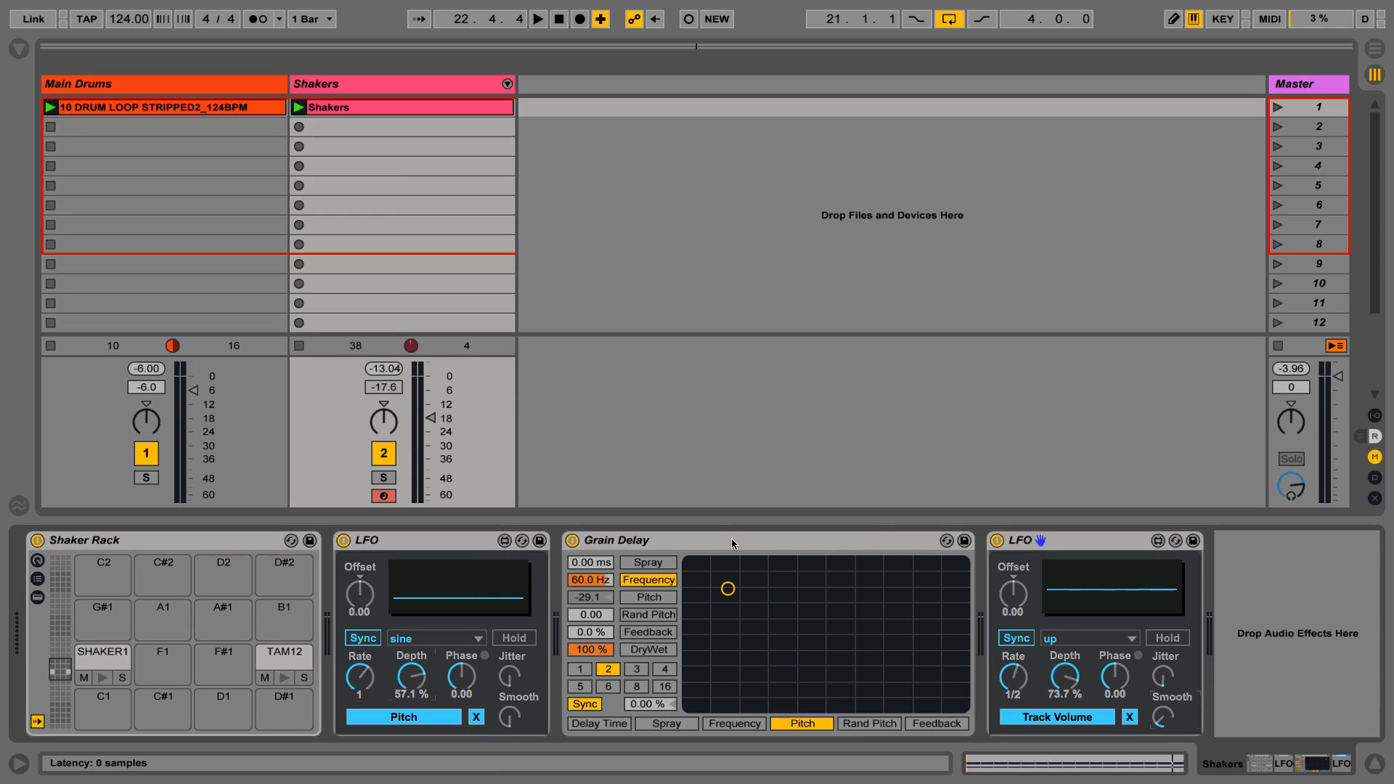
Add a third LFO.amxd at the end of the Shakers device chain and hide the browser
{"action": "left_click", "coordinate": [17, 50]}
{"action": "left_click_drag", "start_coordinate": [252, 419], "coordinate": [1289, 596]}
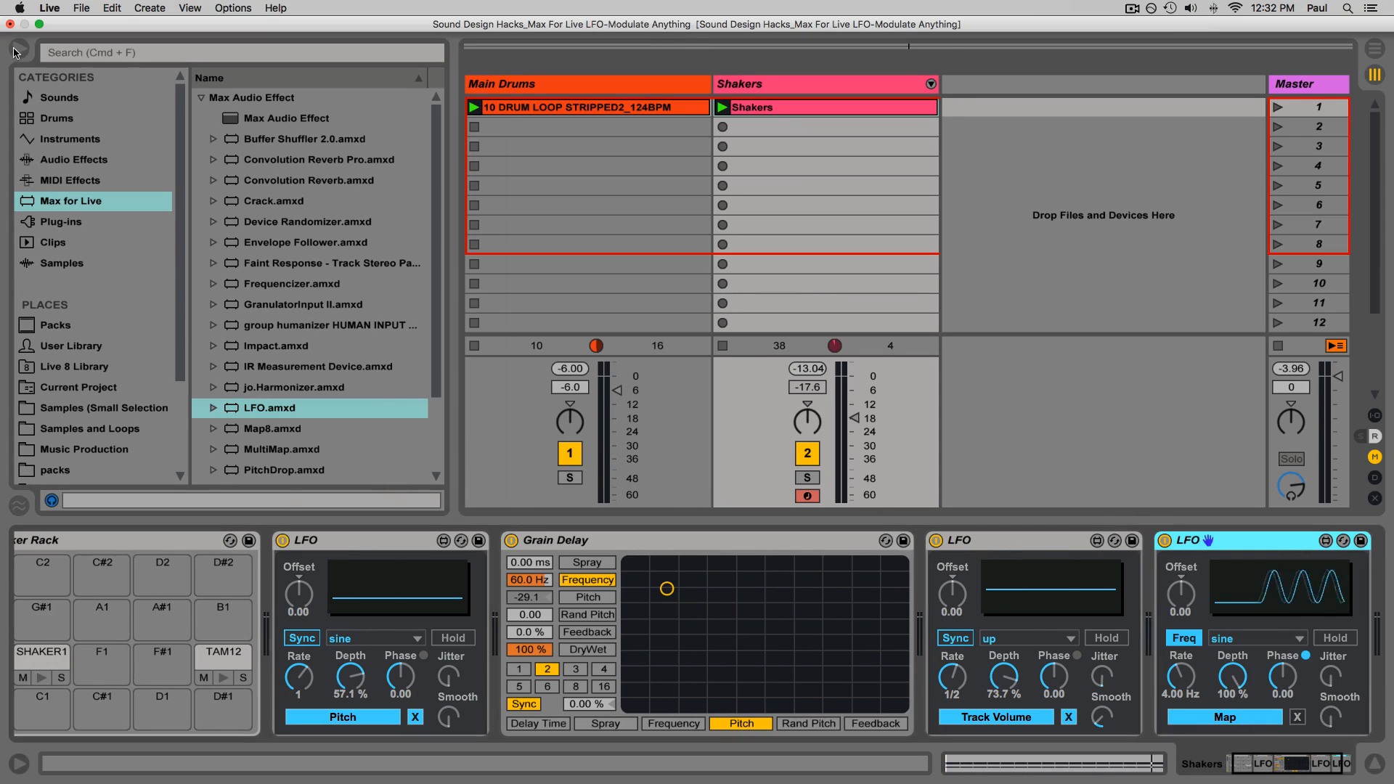
{"action": "left_click", "coordinate": [17, 49]}
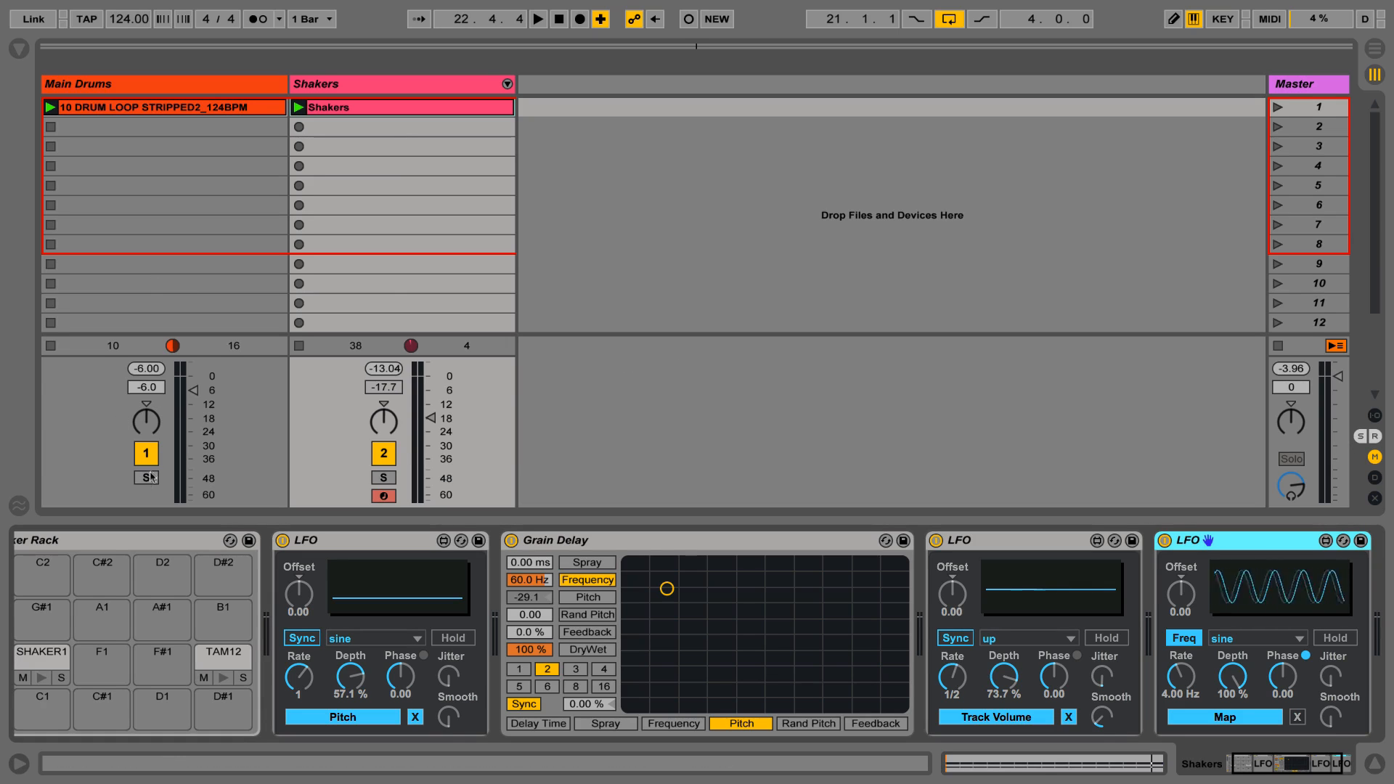
Map the third LFO to the Main Drums track panning and check the device chains of both tracks
{"action": "left_click", "coordinate": [1211, 719]}
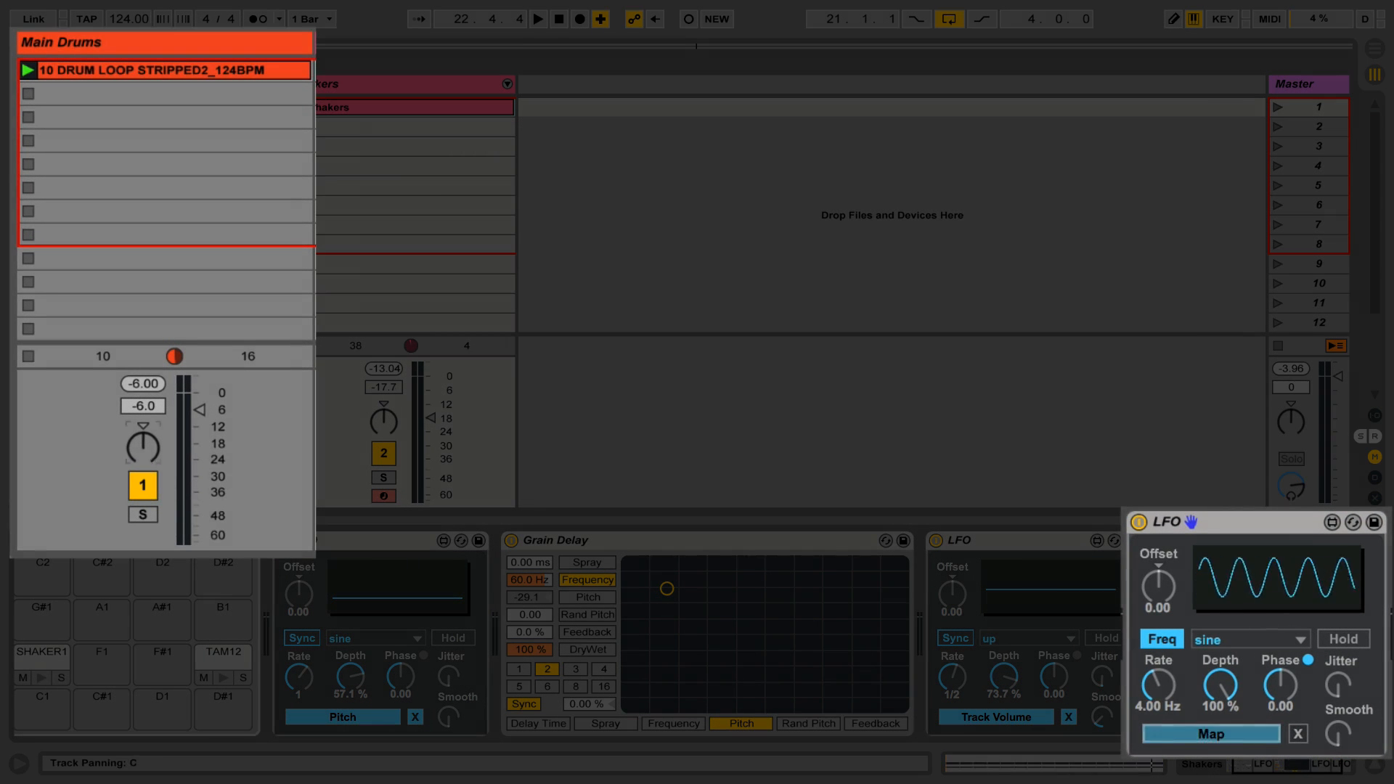
{"action": "left_click", "coordinate": [145, 455]}
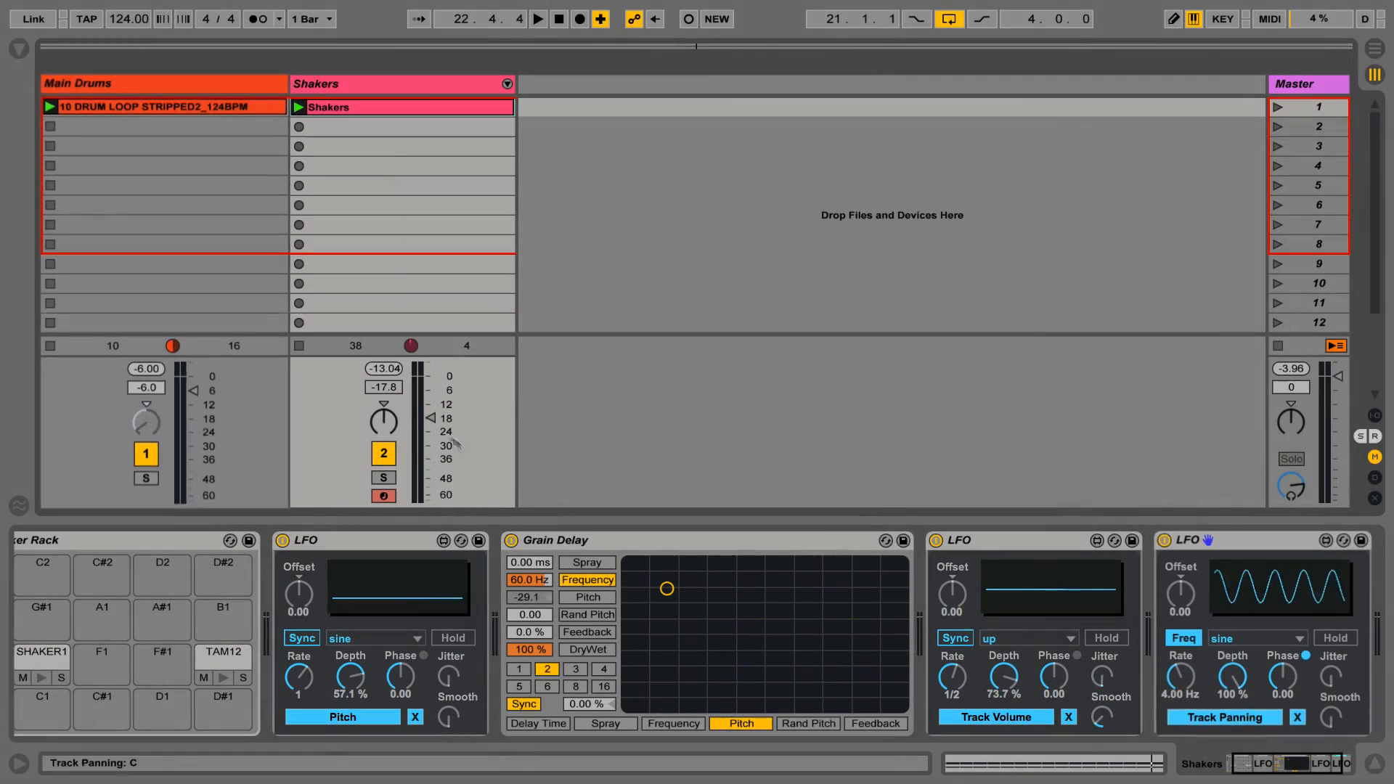
{"action": "left_click", "coordinate": [167, 87]}
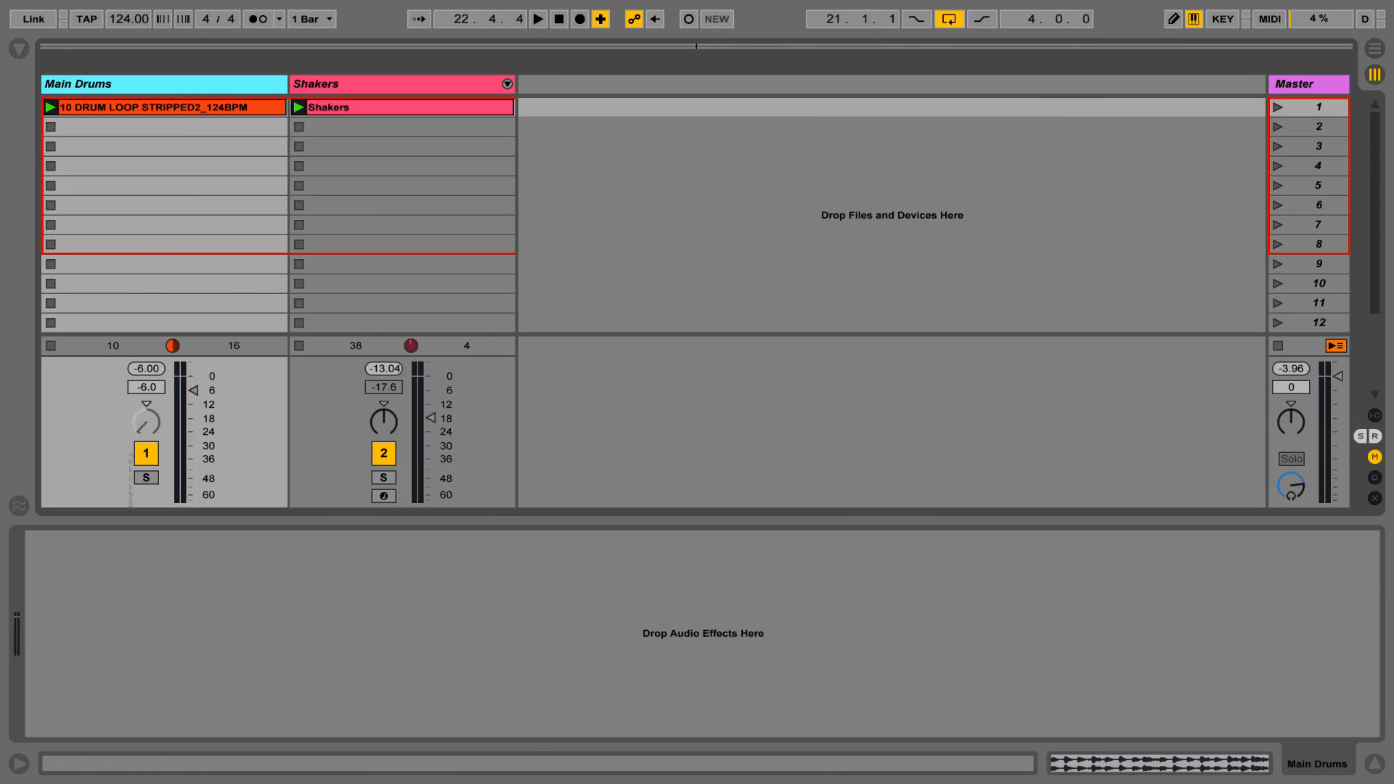
{"action": "left_click", "coordinate": [361, 88]}
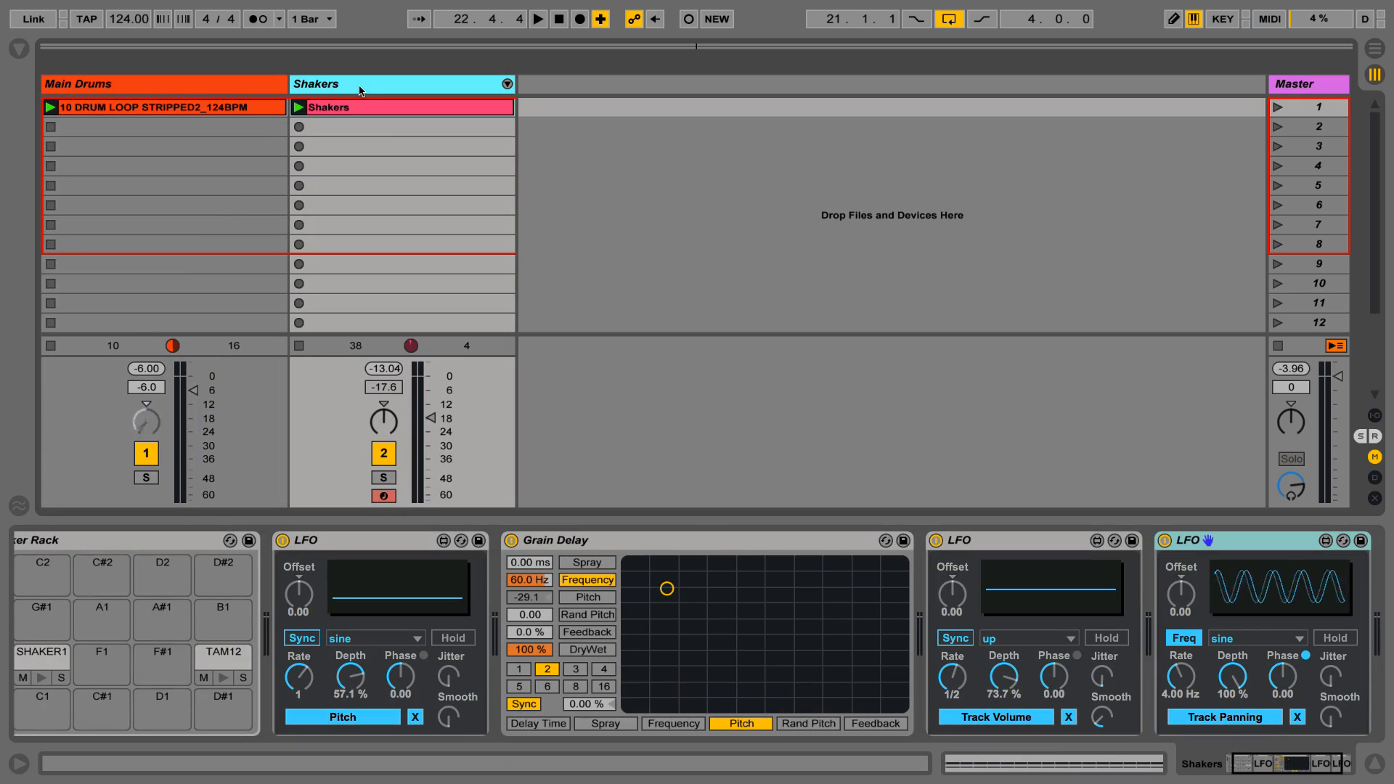